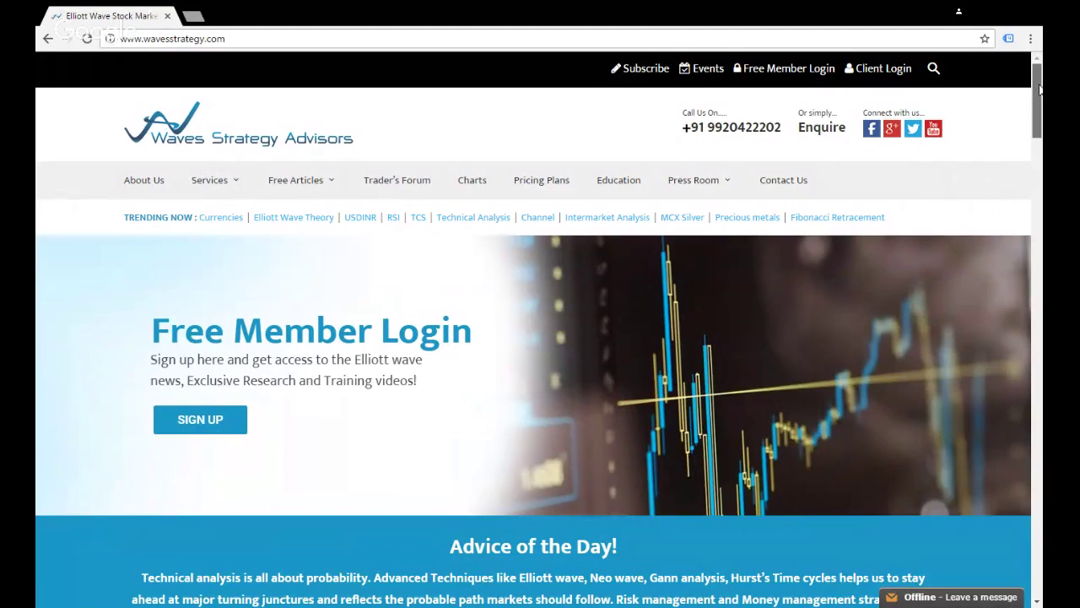
Step: Open the Waves Strategy Advisors Charts page containing the NIFTY price chart
drag(1040, 91, 1038, 314)
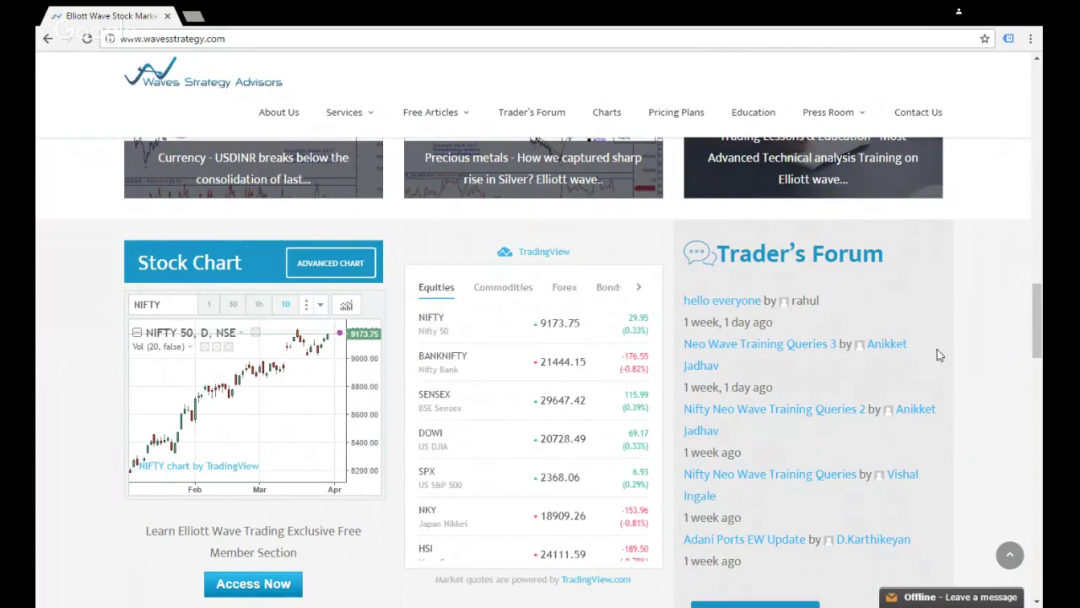
mouse_move(1039, 297)
mouse_down()
mouse_move(1037, 447)
mouse_move(1040, 308)
mouse_up()
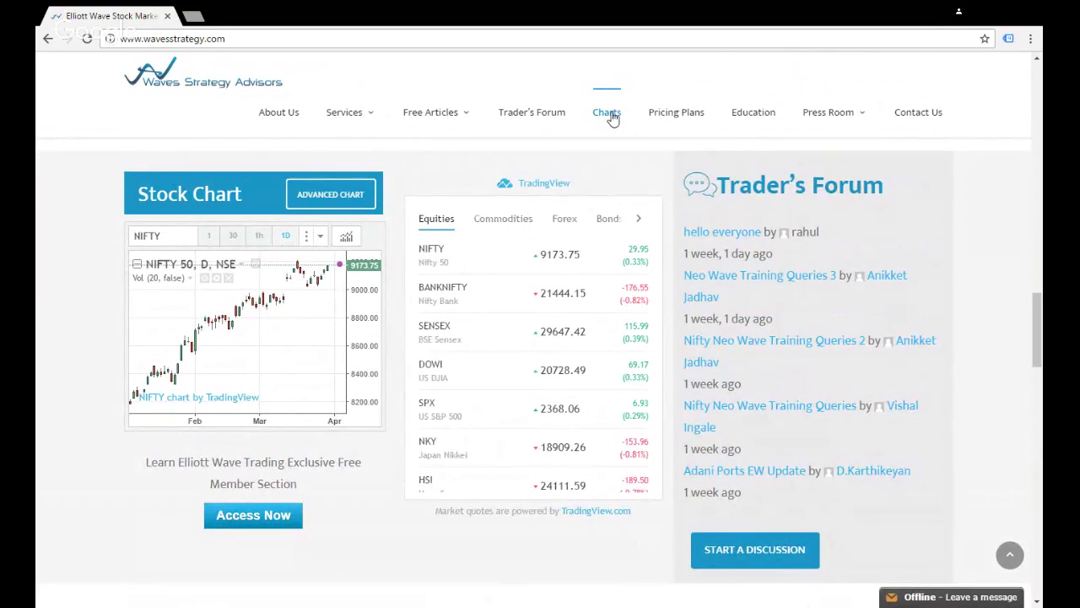
click(612, 118)
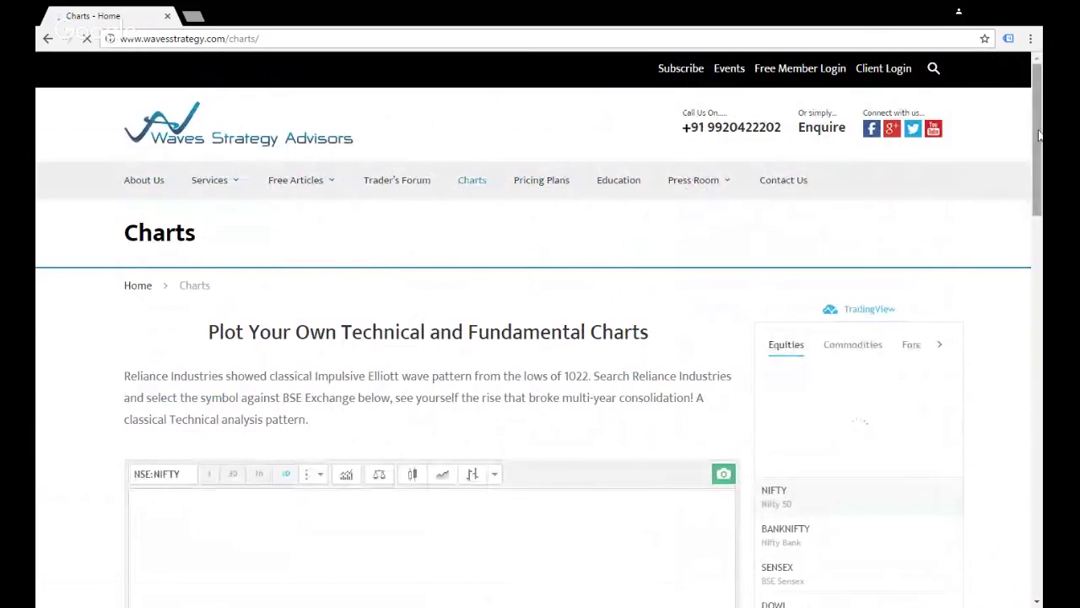
scroll(1040, 205, down, 3)
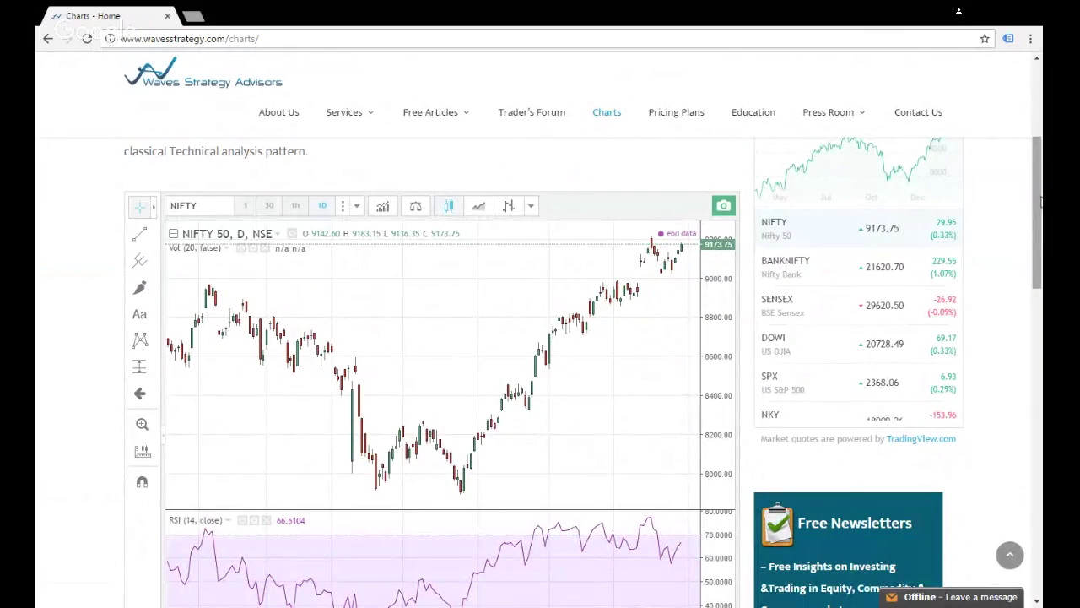
drag(1040, 202, 1040, 179)
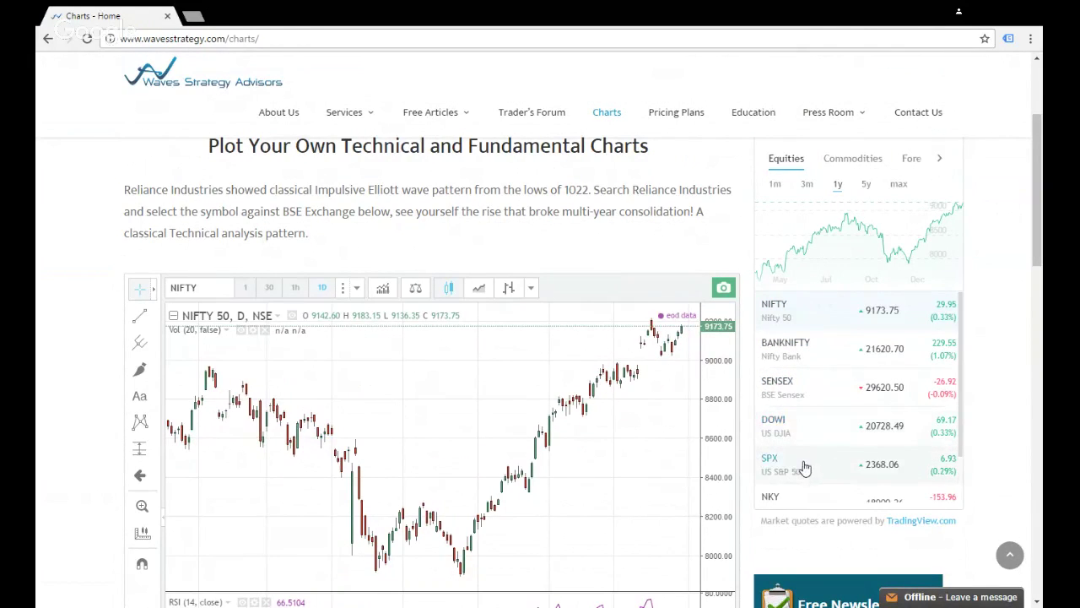
Step: Look through the equity index quotes in the market quotes widget and switch it to Commodities
scroll(865, 409, down, 1)
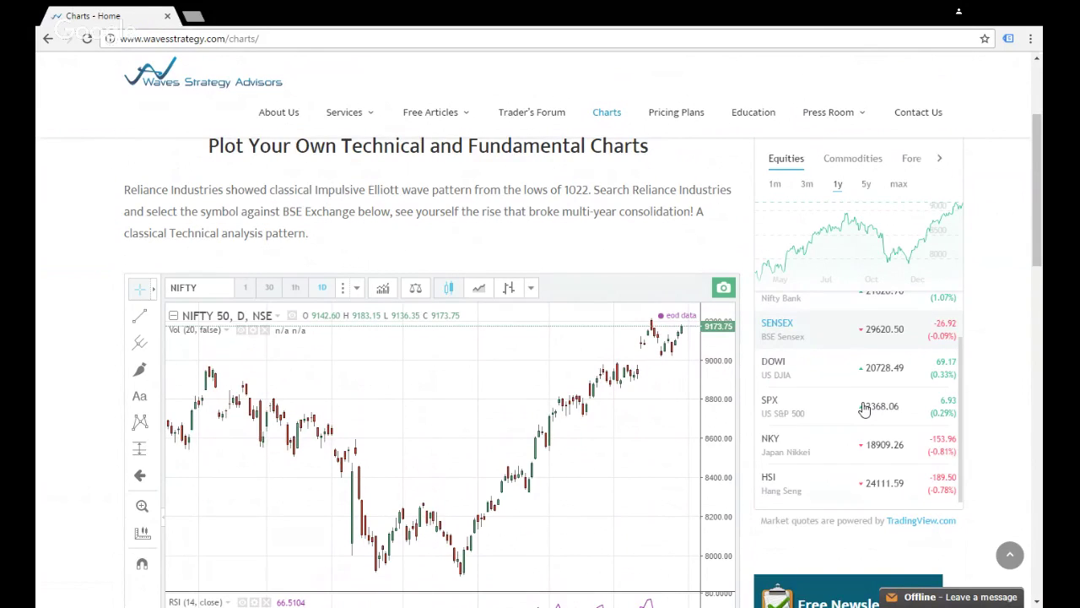
scroll(865, 409, up, 1)
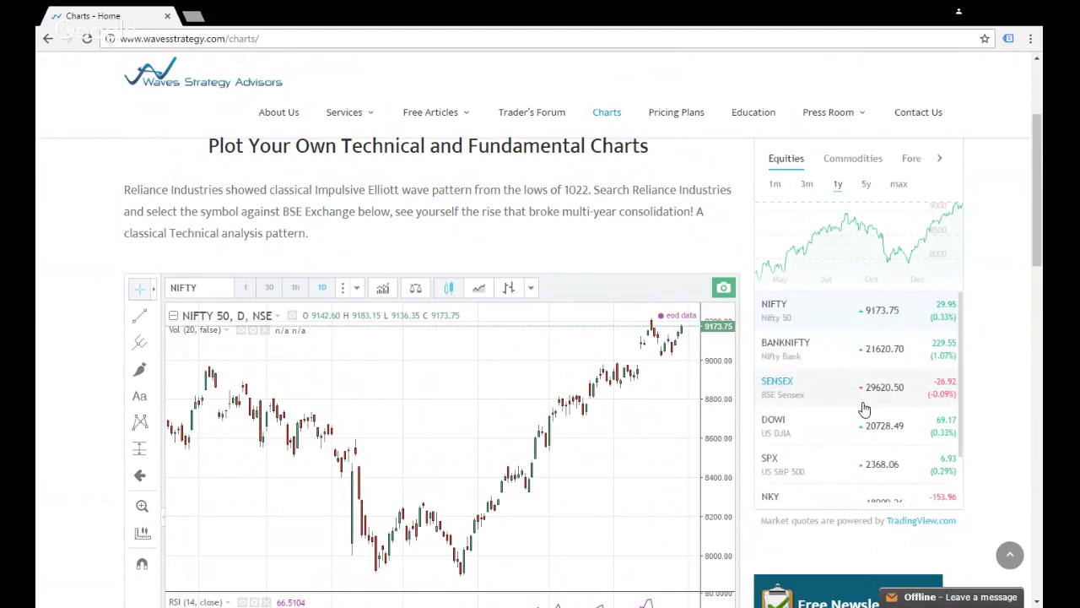
scroll(865, 409, down, 1)
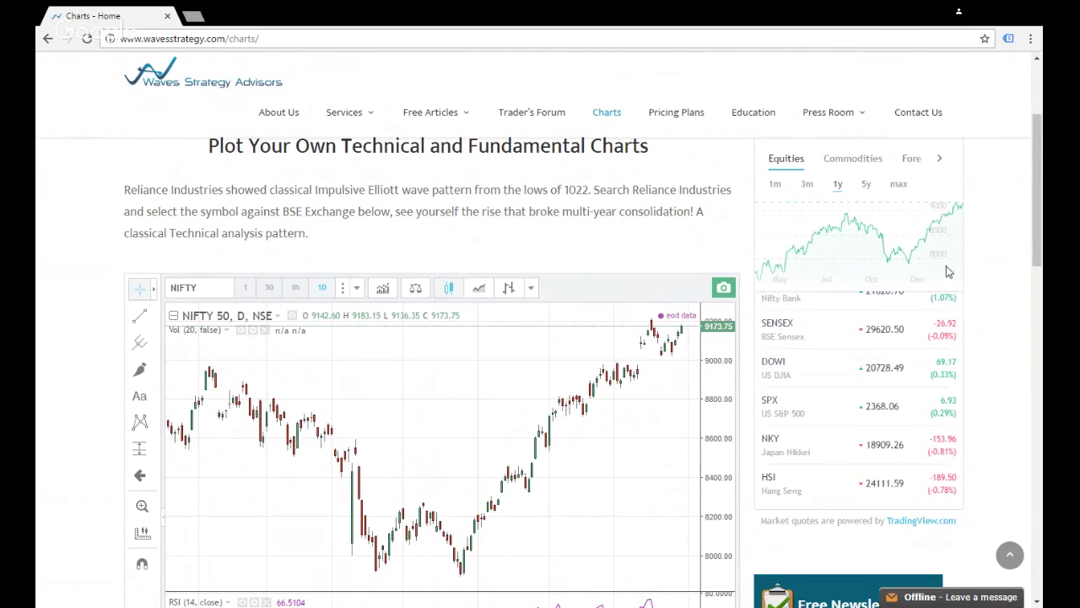
click(876, 162)
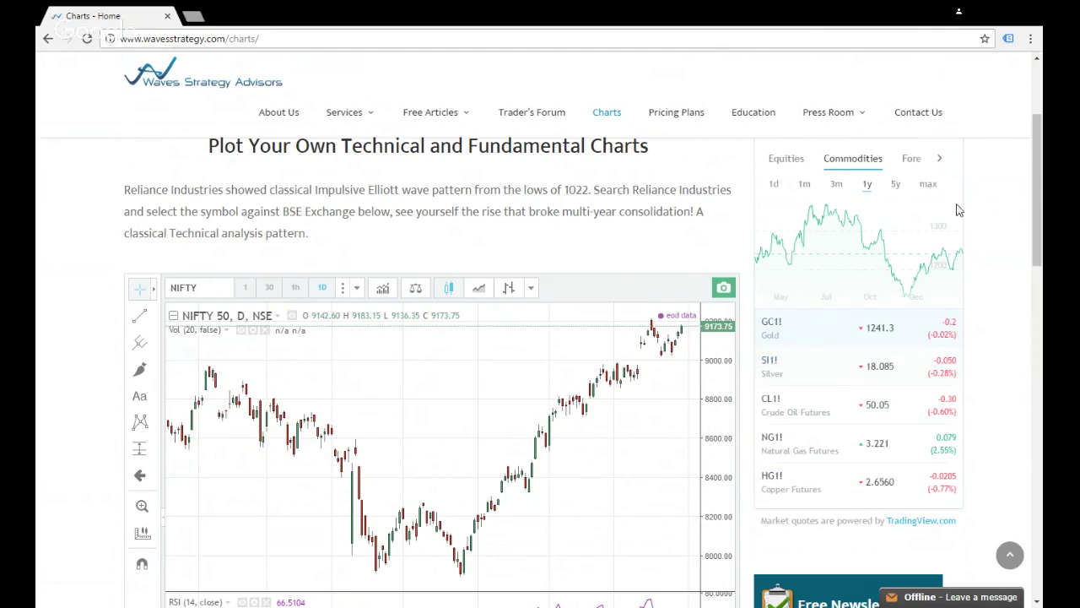
Step: Show the Sectors quotes in the market quotes widget and look through its list of sector indices
click(941, 161)
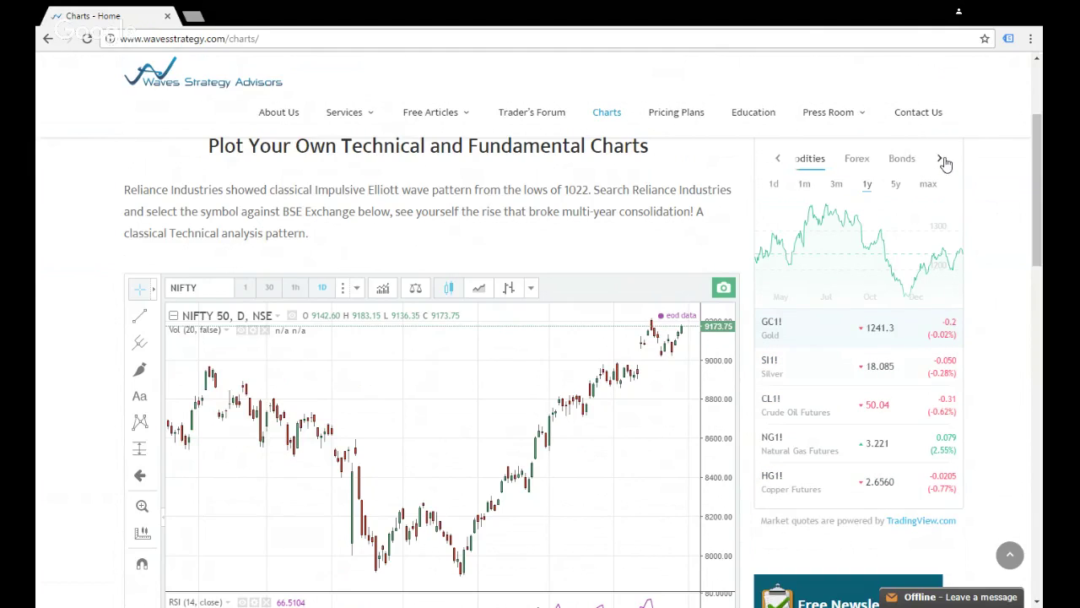
click(941, 161)
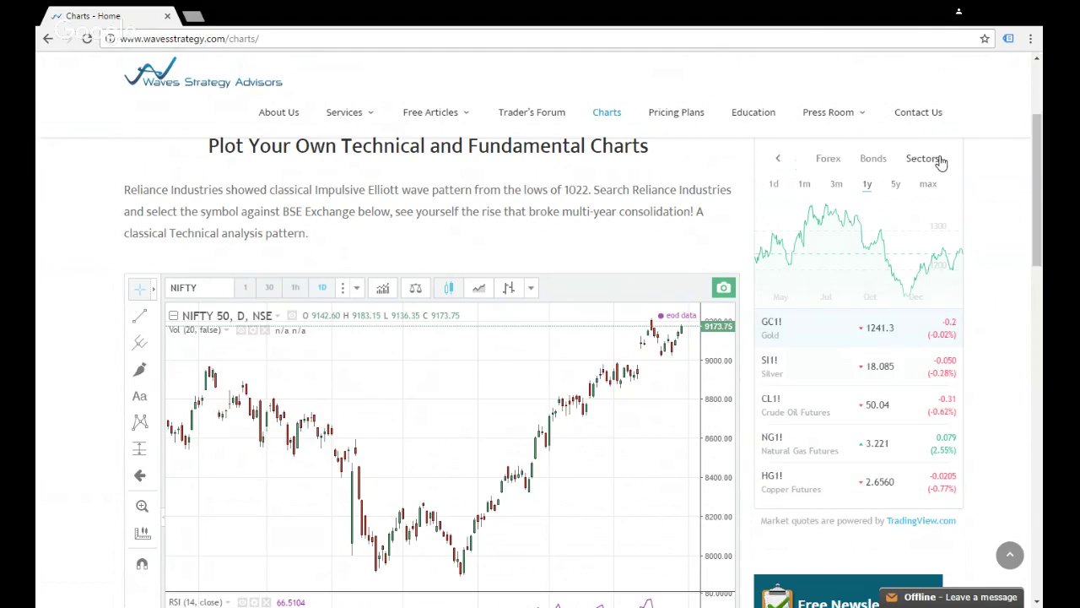
click(930, 165)
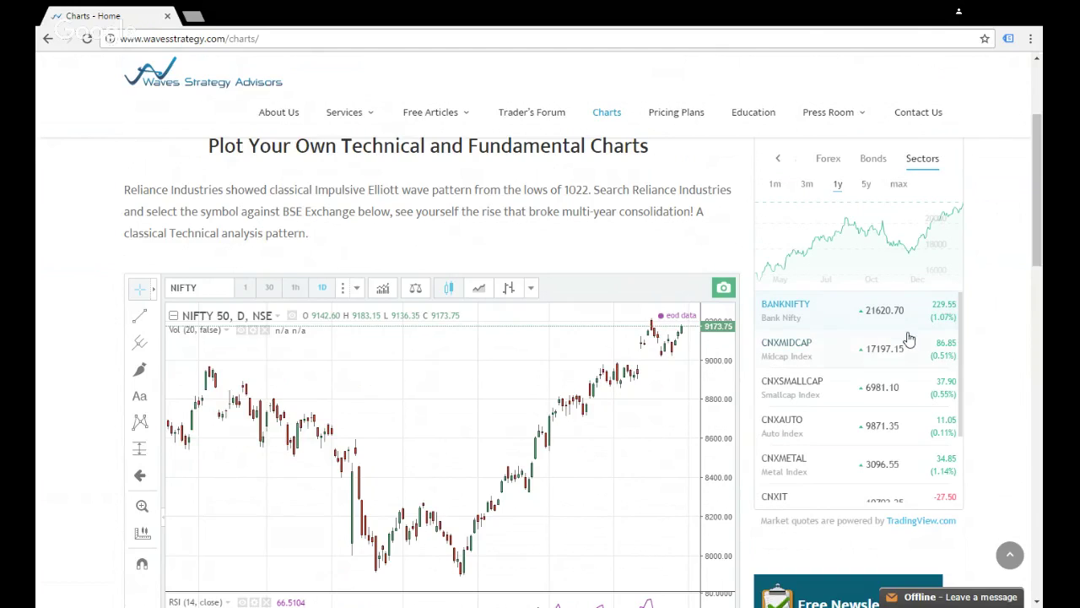
scroll(908, 346, down, 1)
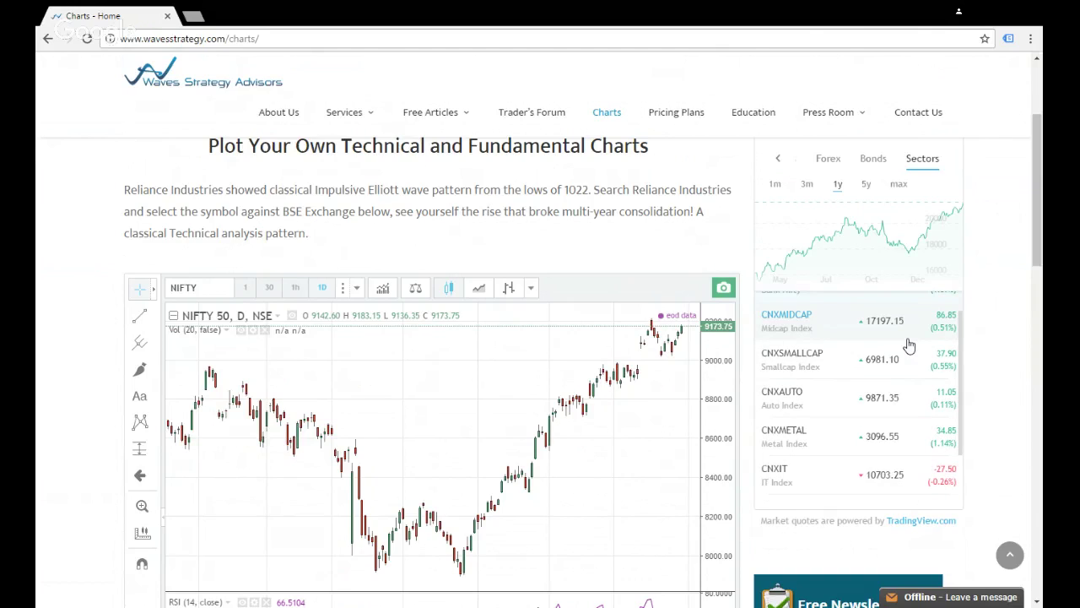
scroll(909, 346, up, 1)
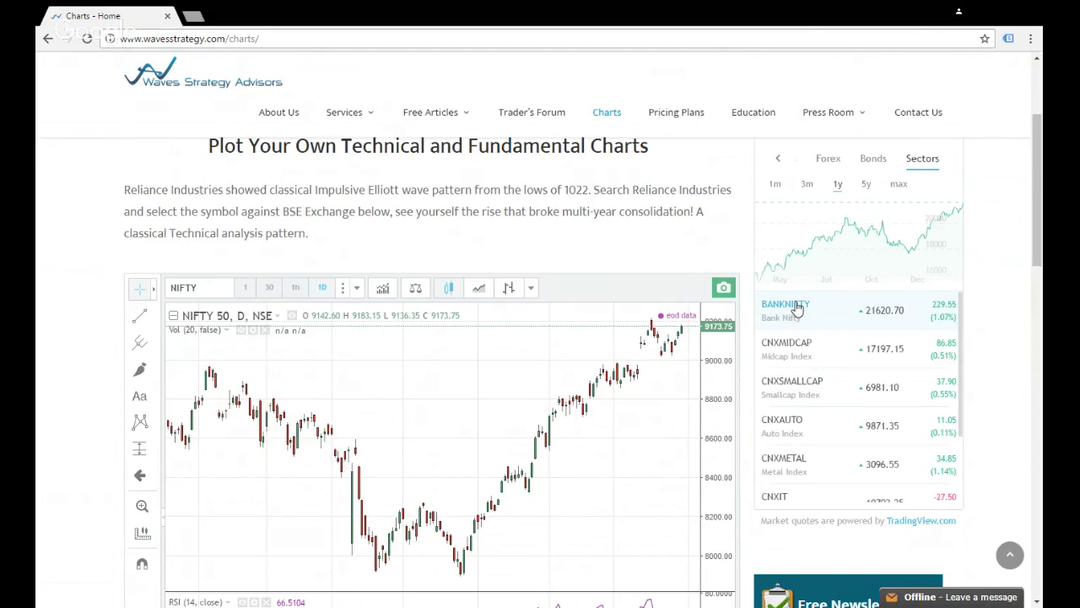
Step: Return the market quotes widget to Equities and view its quotes list from the beginning
click(778, 158)
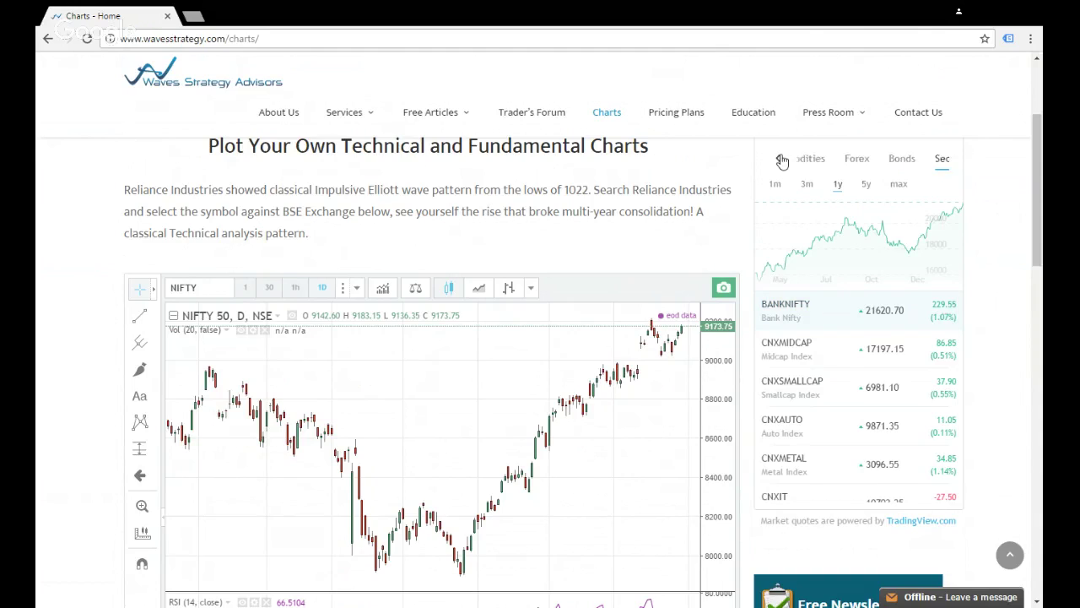
click(783, 160)
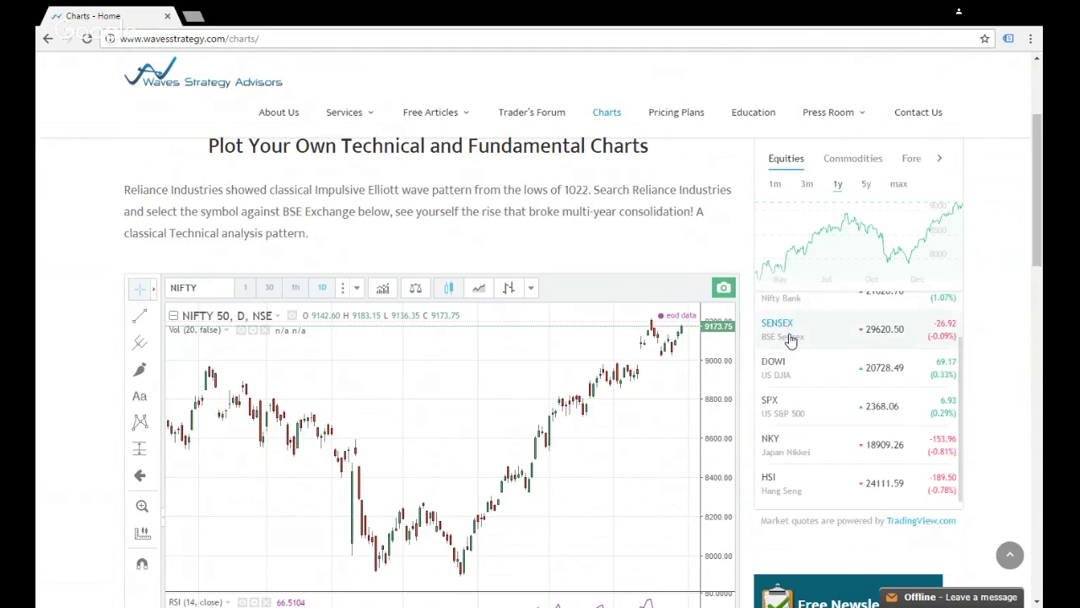
scroll(788, 338, up, 1)
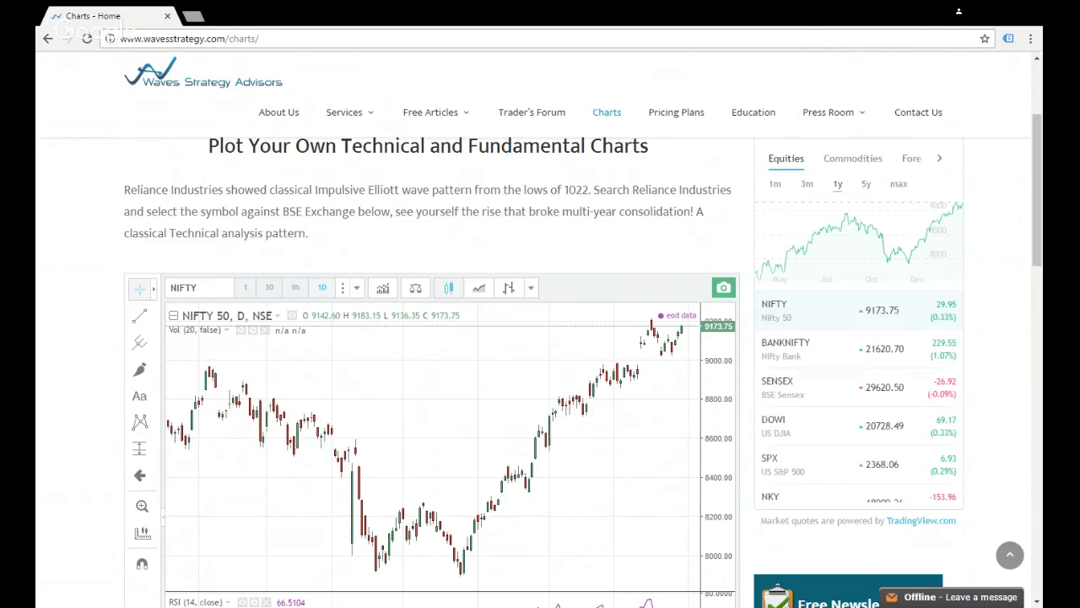
Step: Add the MACD technical analysis indicator to the daily NIFTY 50 chart
scroll(540, 337, down, 1)
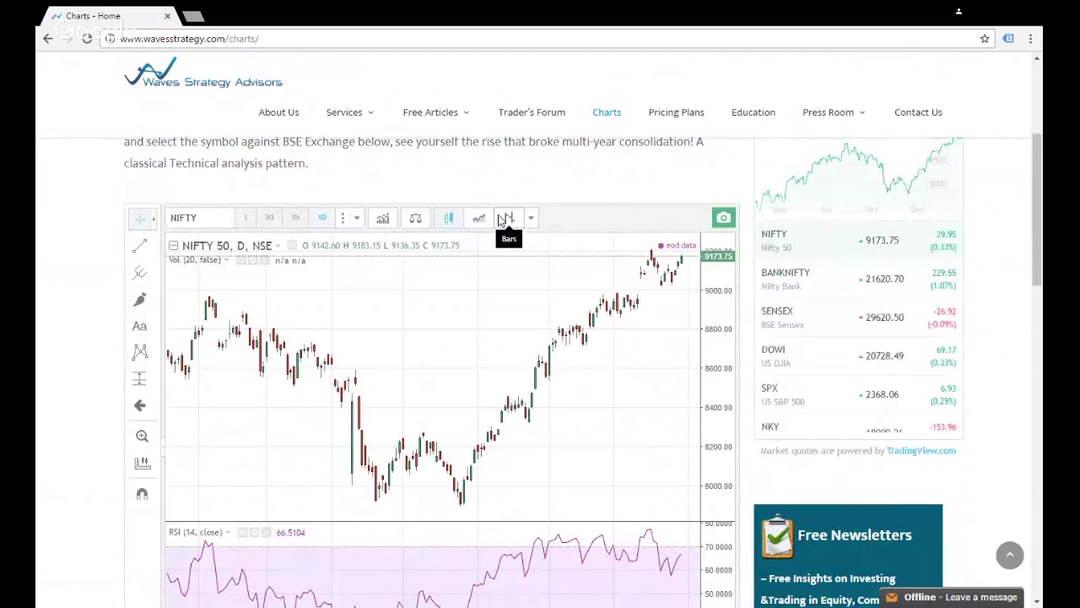
scroll(503, 221, down, 1)
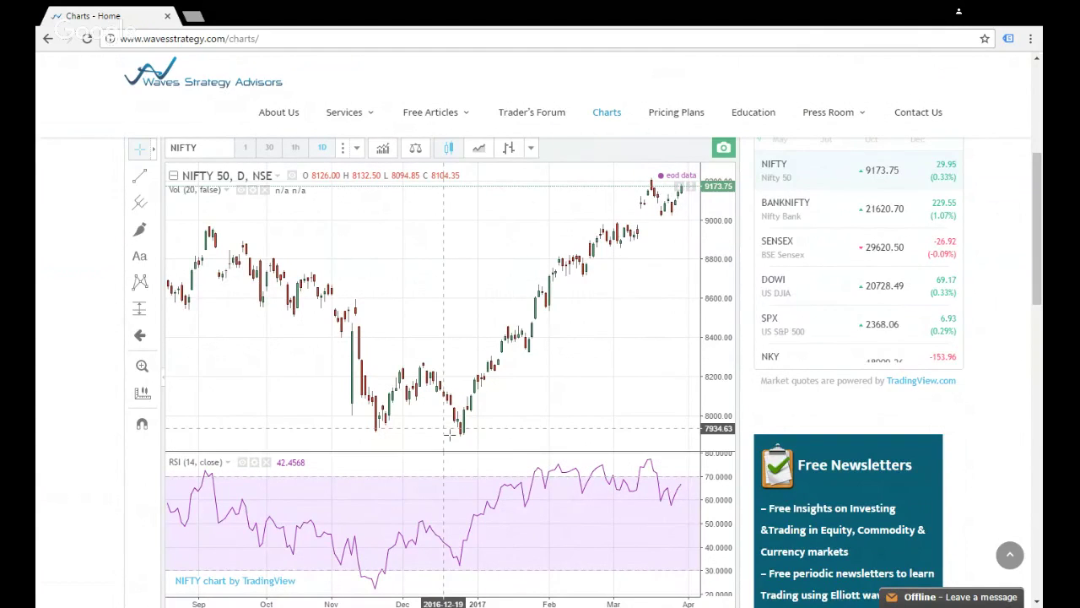
scroll(449, 434, down, 2)
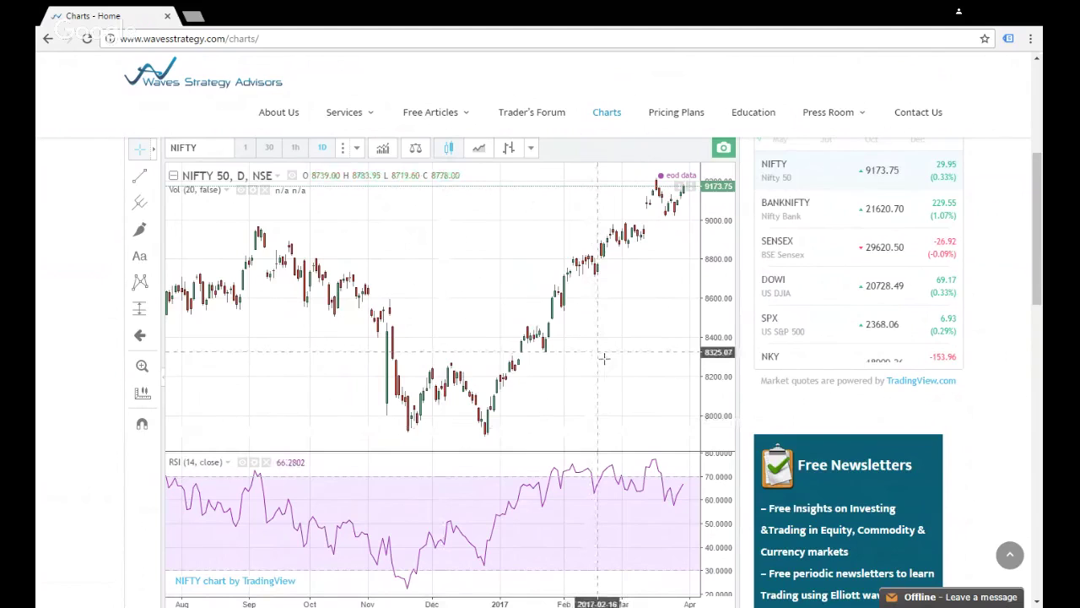
mouse_move(1038, 234)
mouse_down()
mouse_move(1039, 249)
mouse_move(1040, 233)
mouse_up()
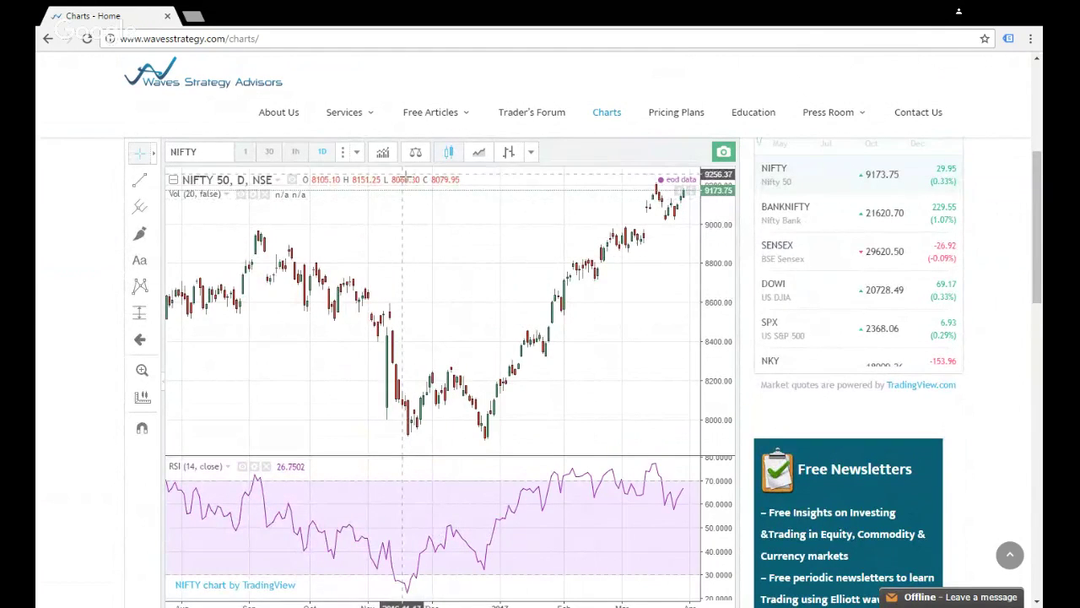
click(384, 155)
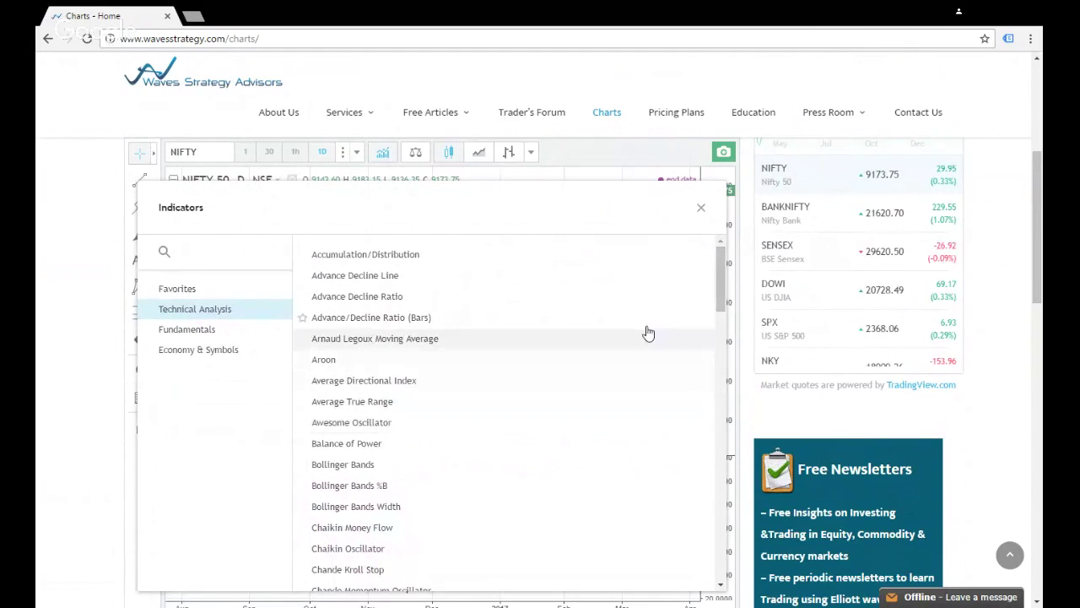
drag(721, 285, 717, 423)
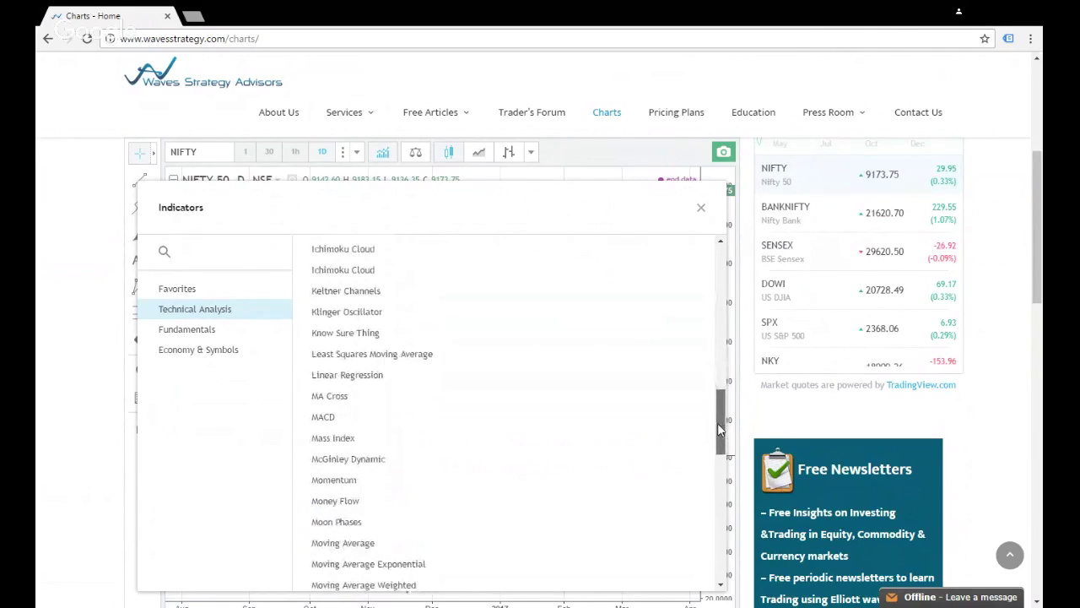
click(363, 417)
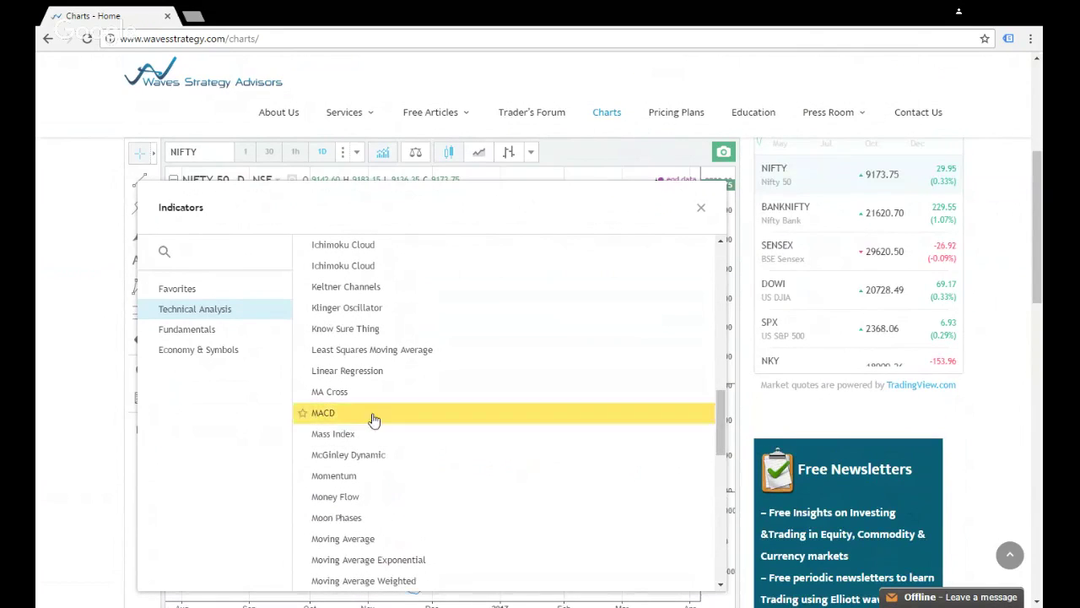
click(702, 208)
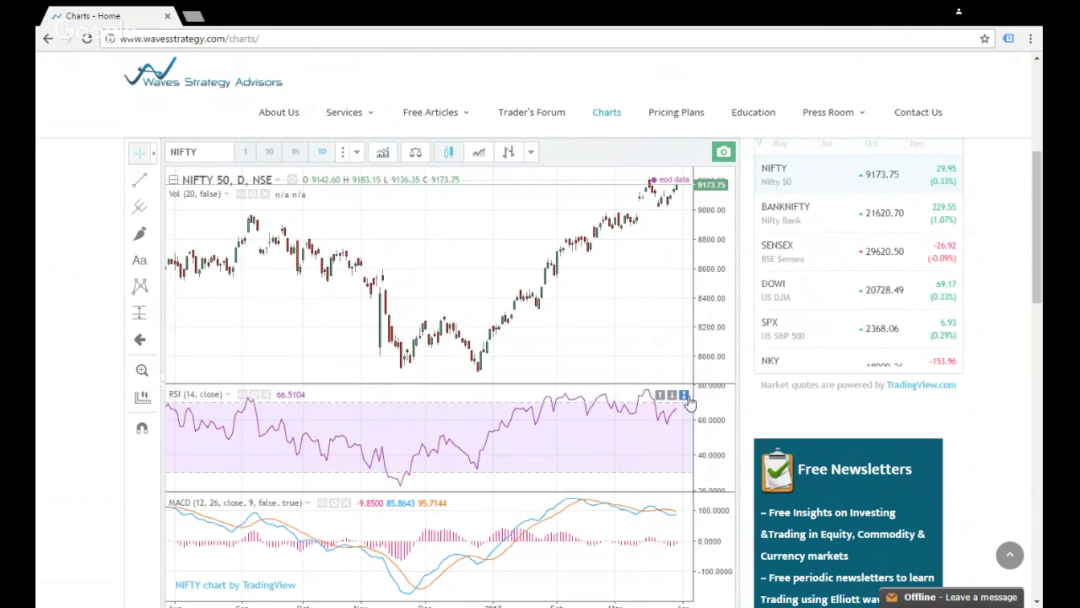
Step: Maximize the RSI pane and restore its size, and remove the RSI indicator from the chart
click(684, 396)
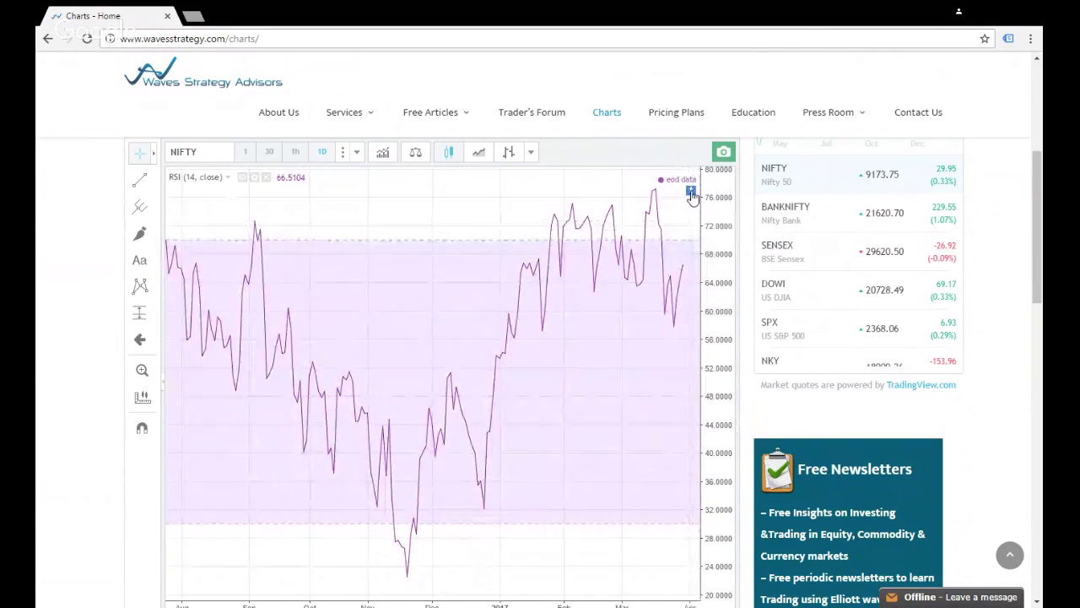
click(690, 191)
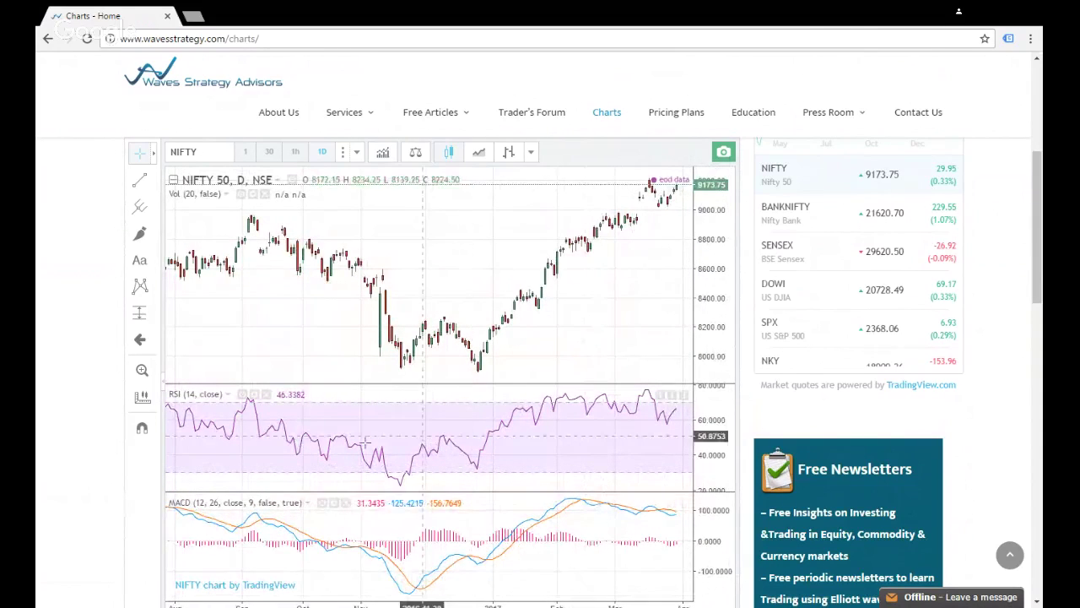
click(266, 394)
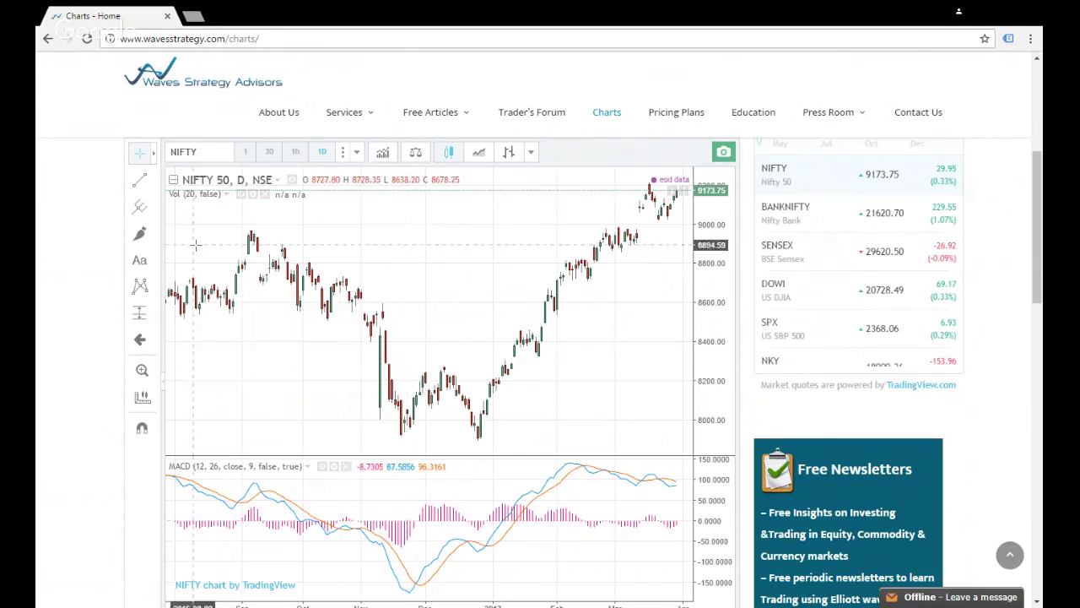
Step: Draw a trend line on the NIFTY chart from the late-December low at about 7917 to the latest candle at about 9185
click(140, 182)
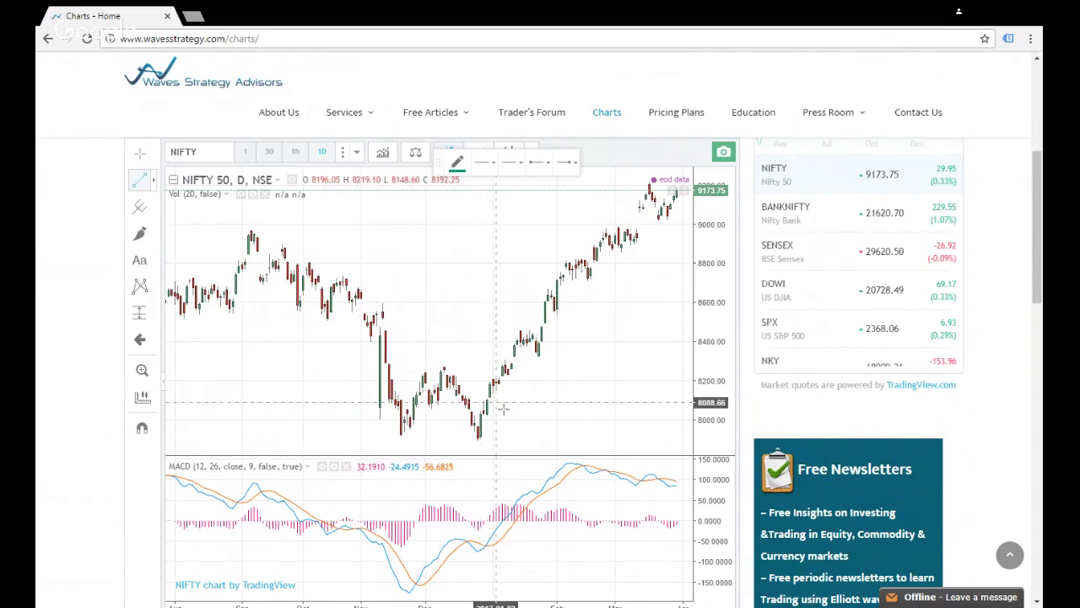
click(487, 436)
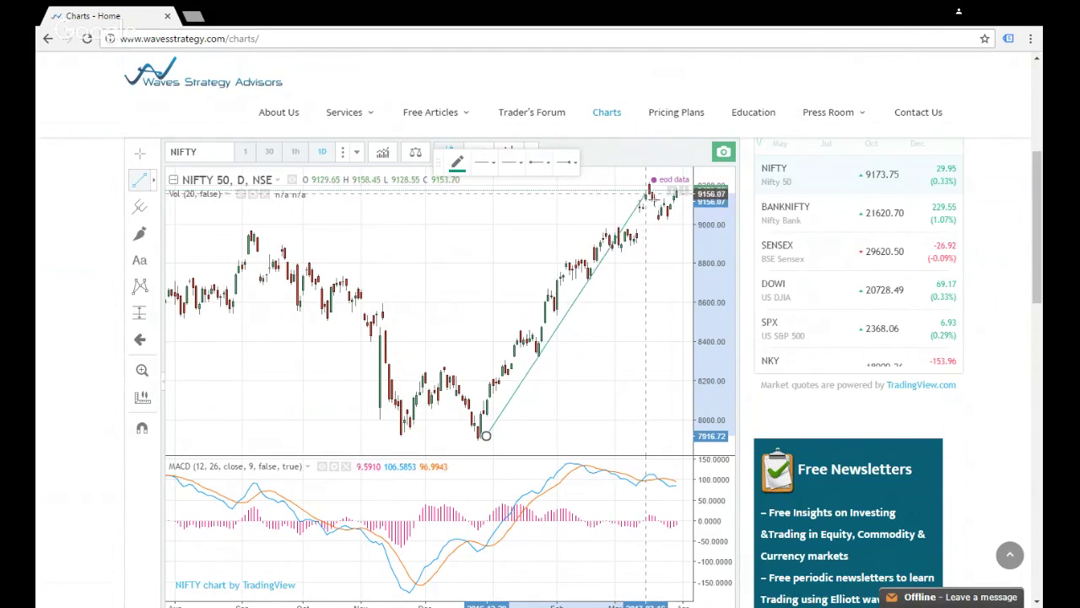
click(649, 194)
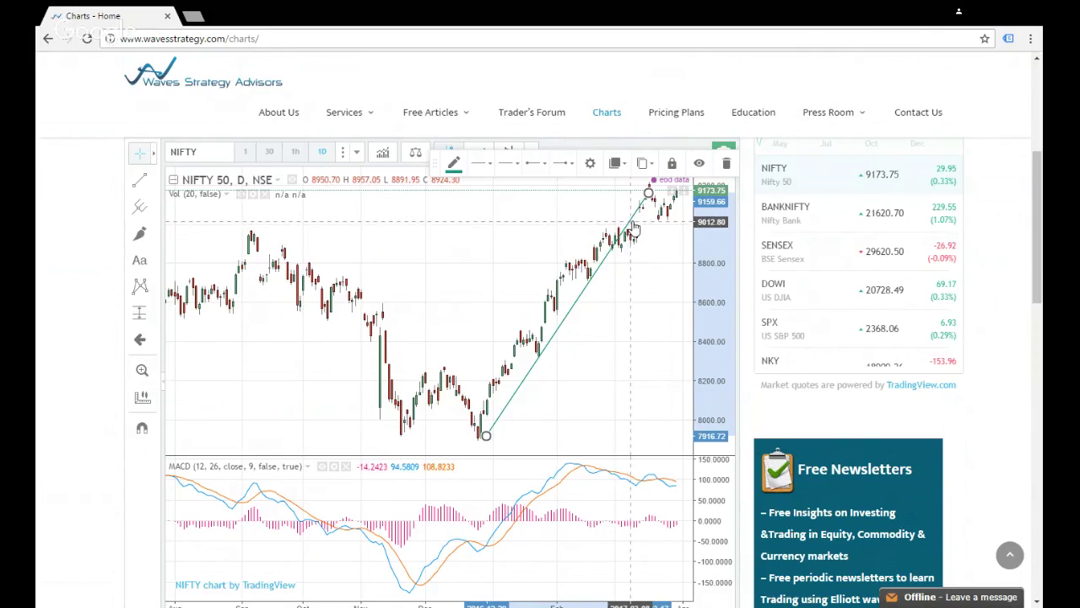
drag(648, 194, 678, 189)
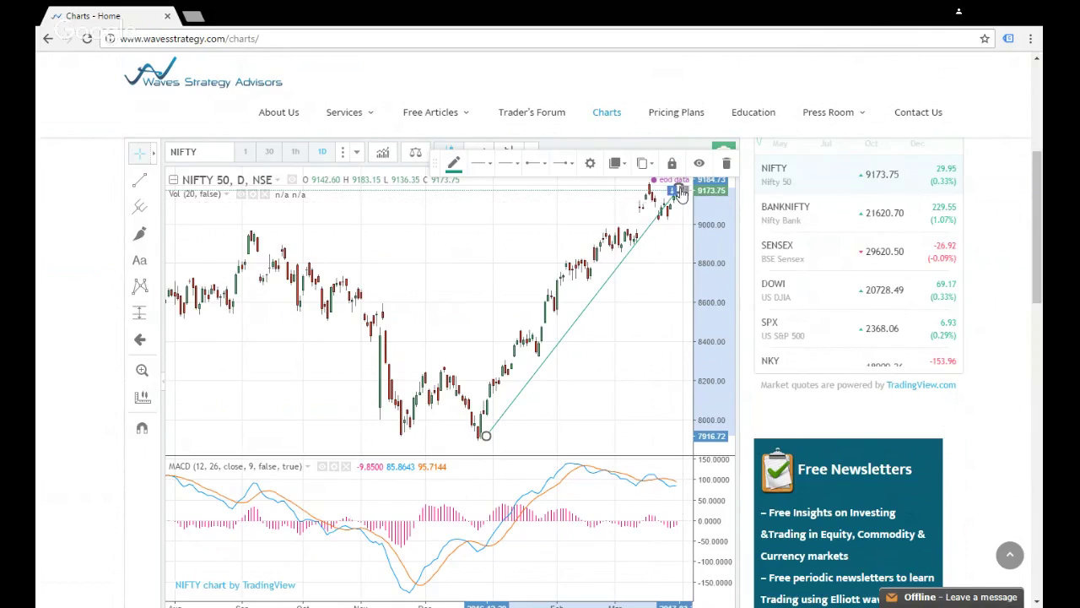
click(682, 219)
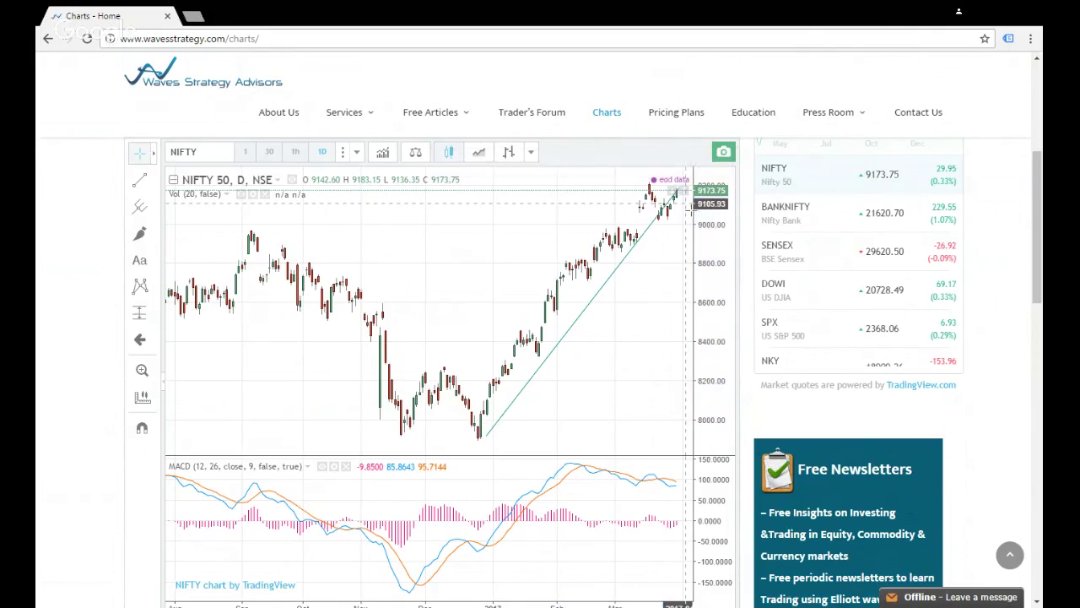
Step: Compress the price scale slightly and lower the trend line's upper endpoint to about 9125
drag(705, 232, 704, 250)
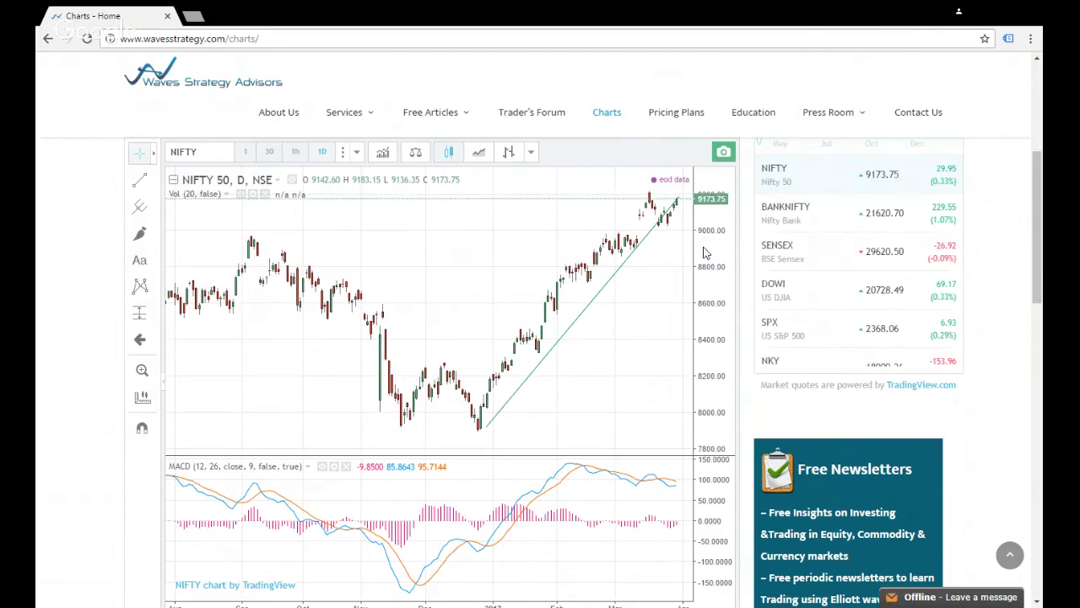
click(683, 205)
mouse_move(685, 205)
mouse_down()
mouse_move(675, 216)
mouse_move(683, 206)
mouse_up()
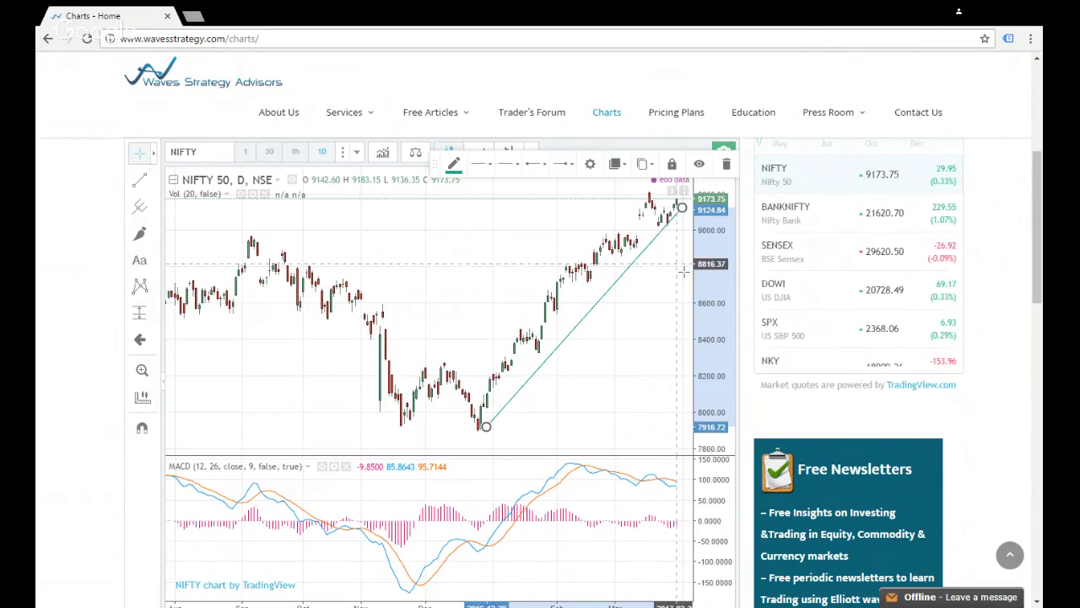
Step: Nudge the trend line's upper endpoint to about 9121 and place a parallel copy above the candles, from about 8104 to 9308
click(684, 270)
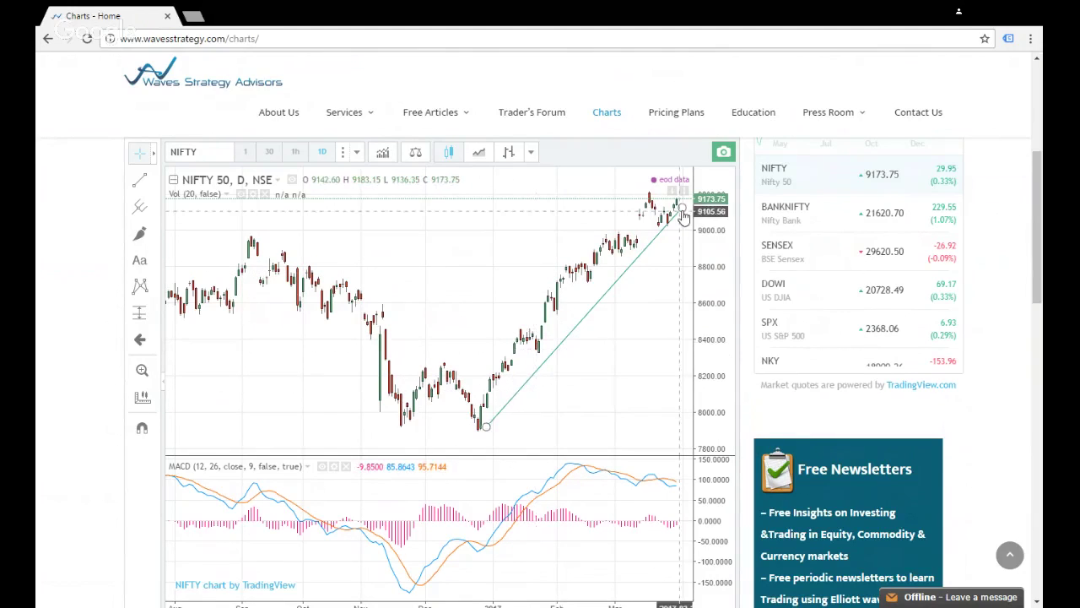
drag(685, 210, 687, 212)
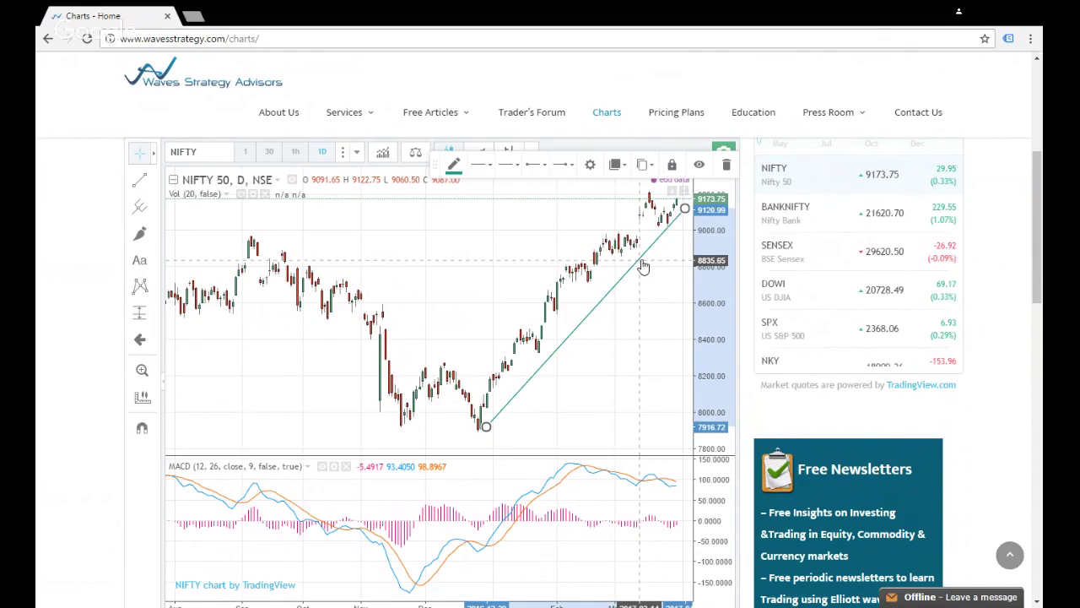
drag(643, 266, 615, 232)
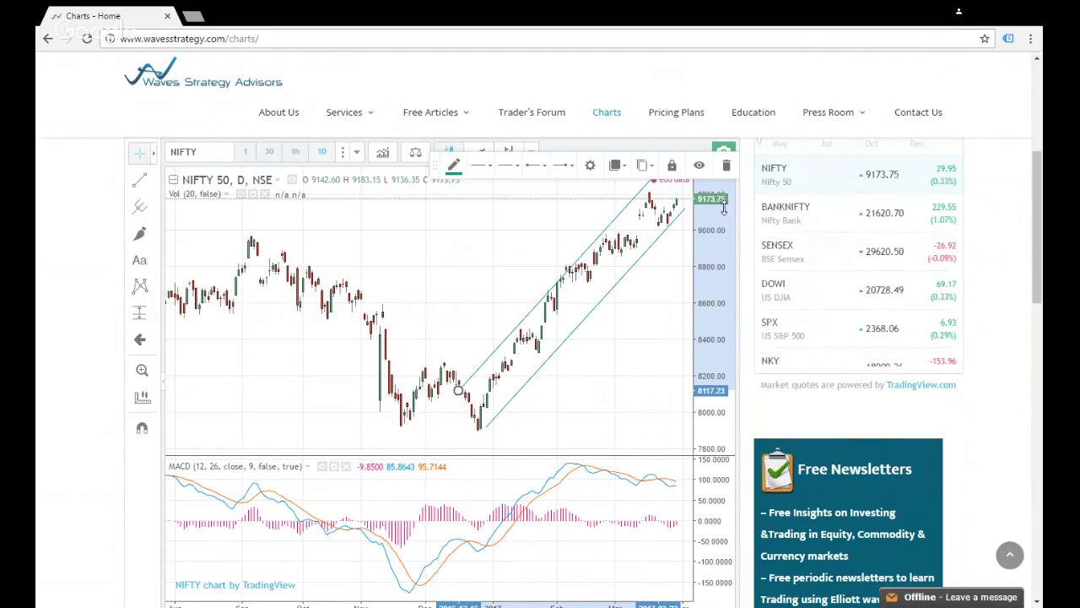
drag(723, 209, 723, 275)
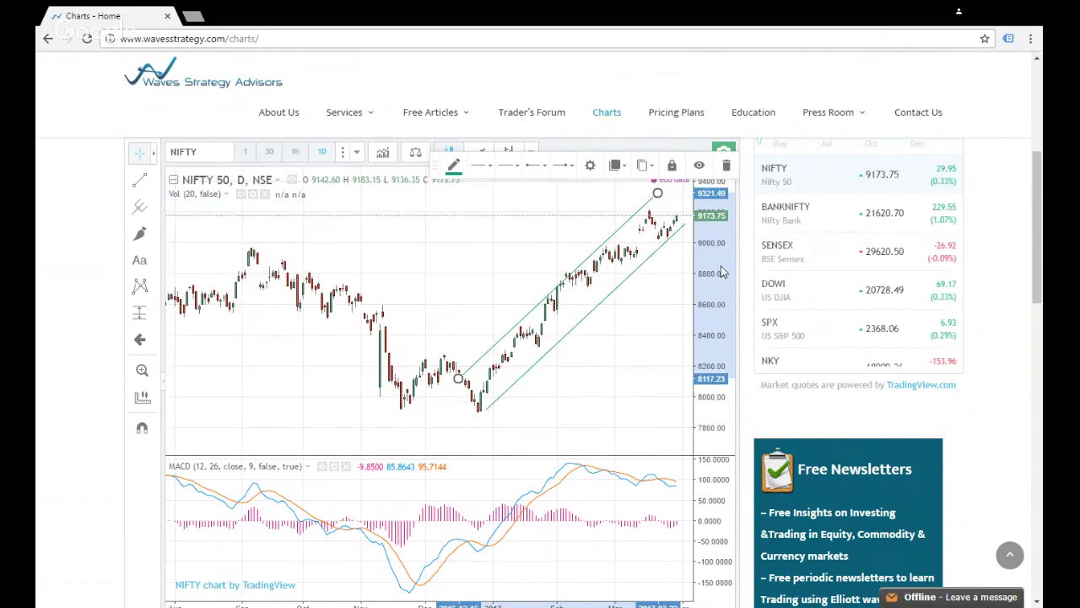
drag(631, 235, 633, 237)
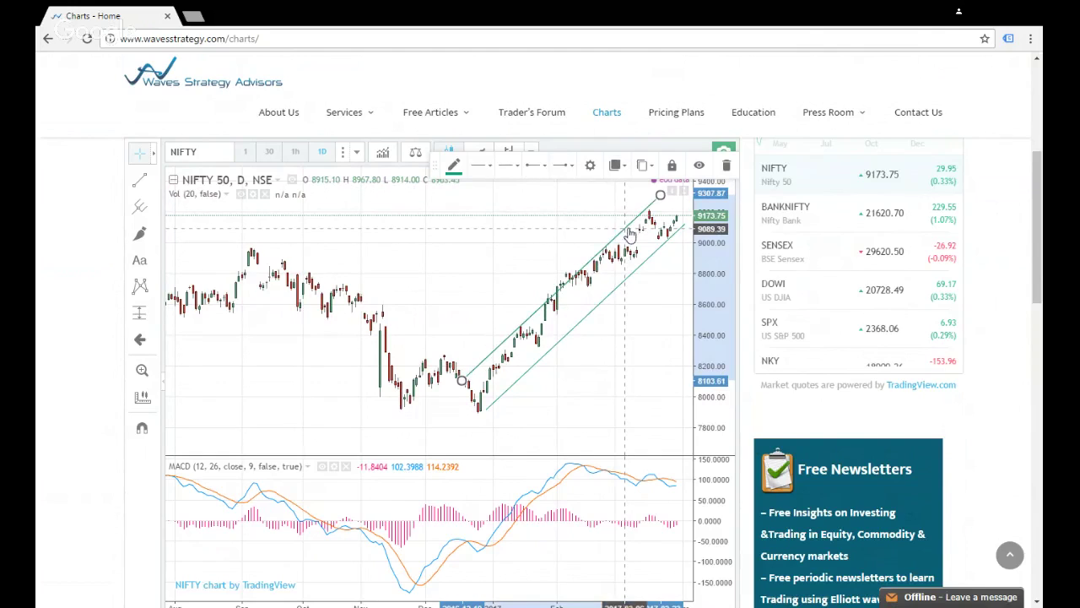
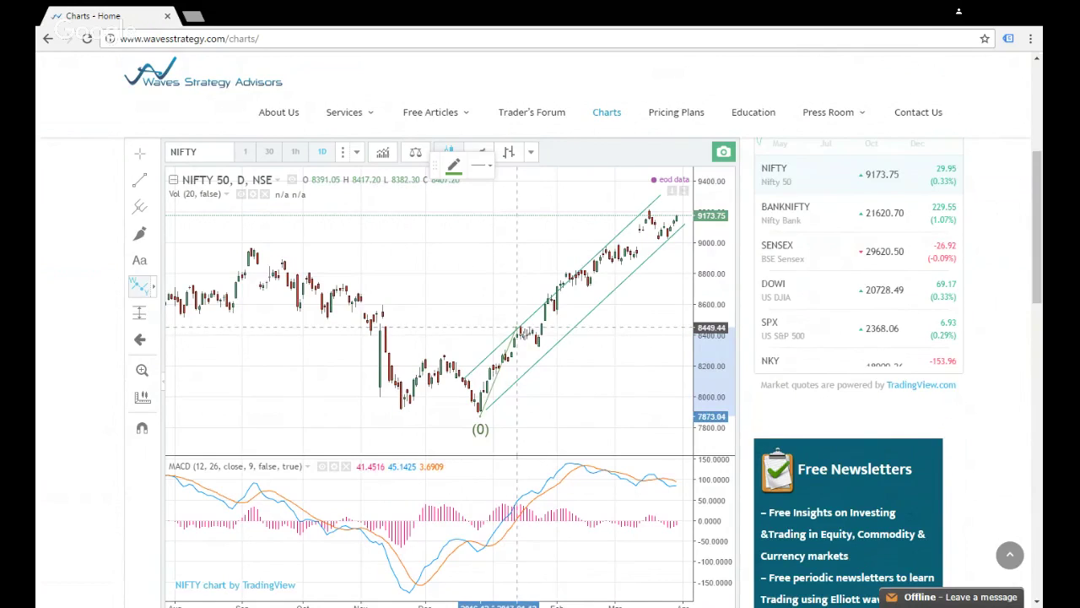
Step: Complete the Elliott Double Combo Wave from the December low with W at about 8458, X at about 8295 and Y at about 8790
click(517, 326)
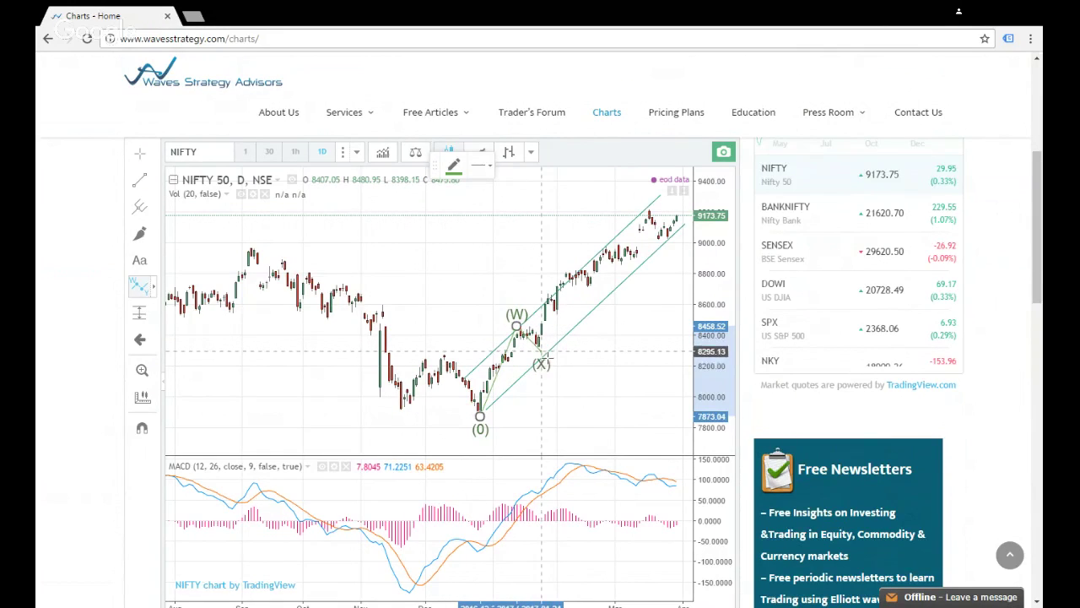
click(541, 351)
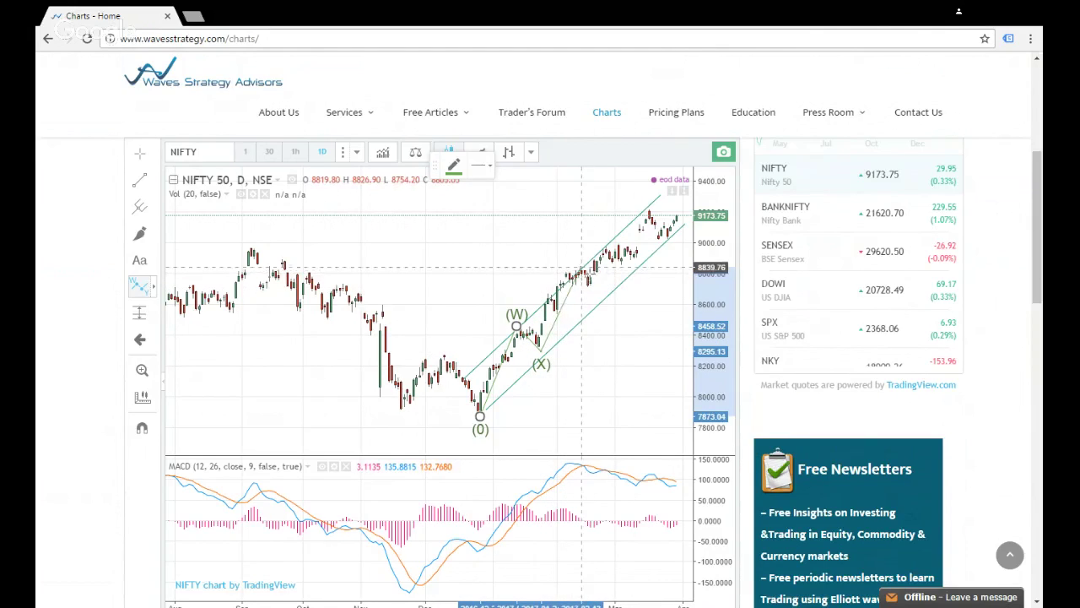
click(565, 275)
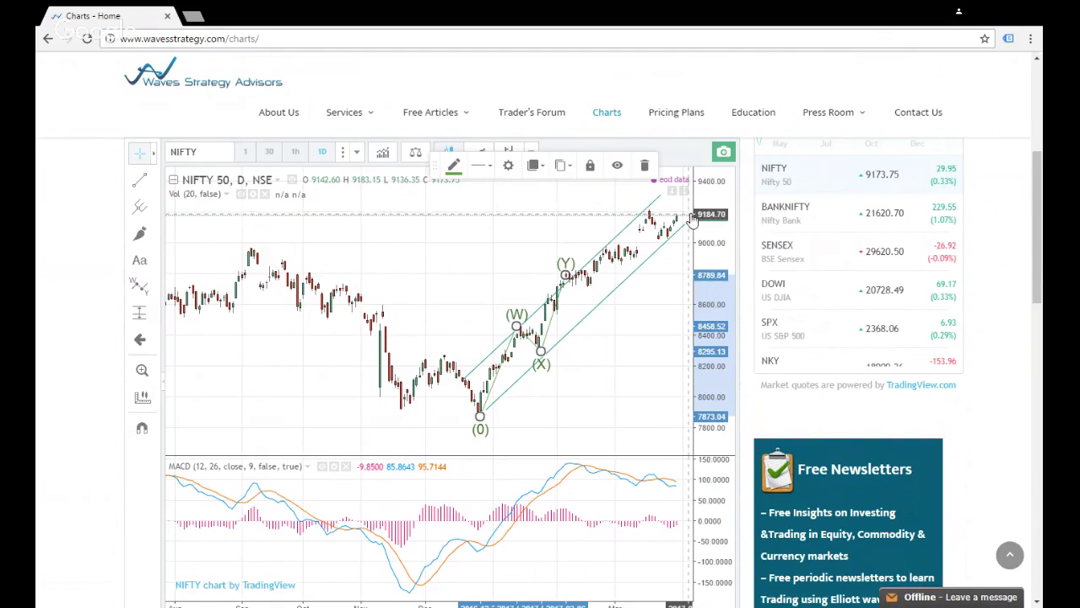
Step: Draw an Elliott Triple Combo Wave from about 7855 through W 8449, X 8291, Y 8794 and X 8722 to Z above the latest candle
click(154, 292)
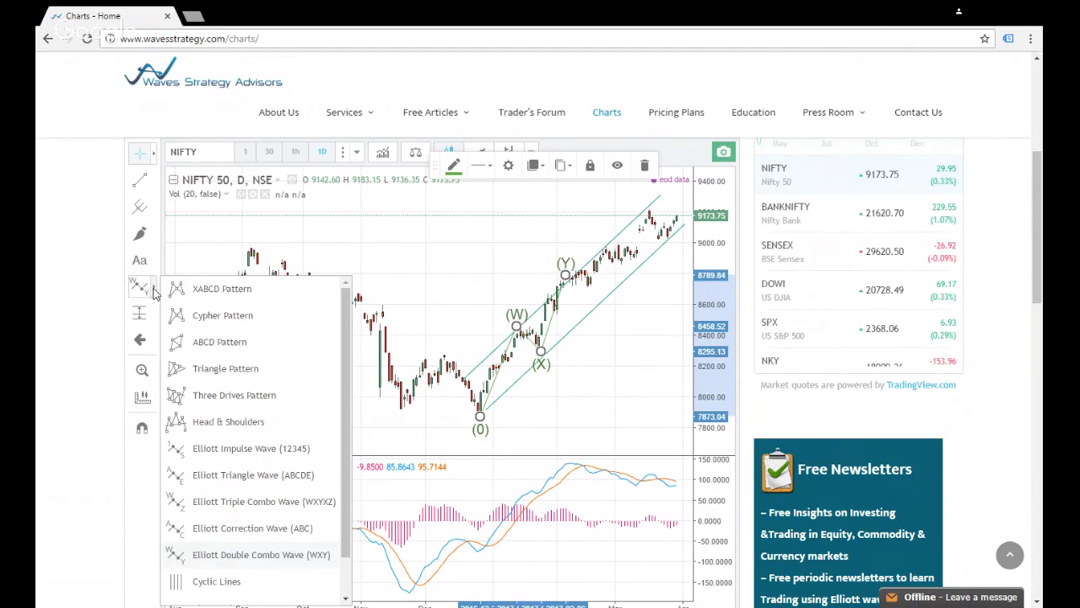
click(325, 506)
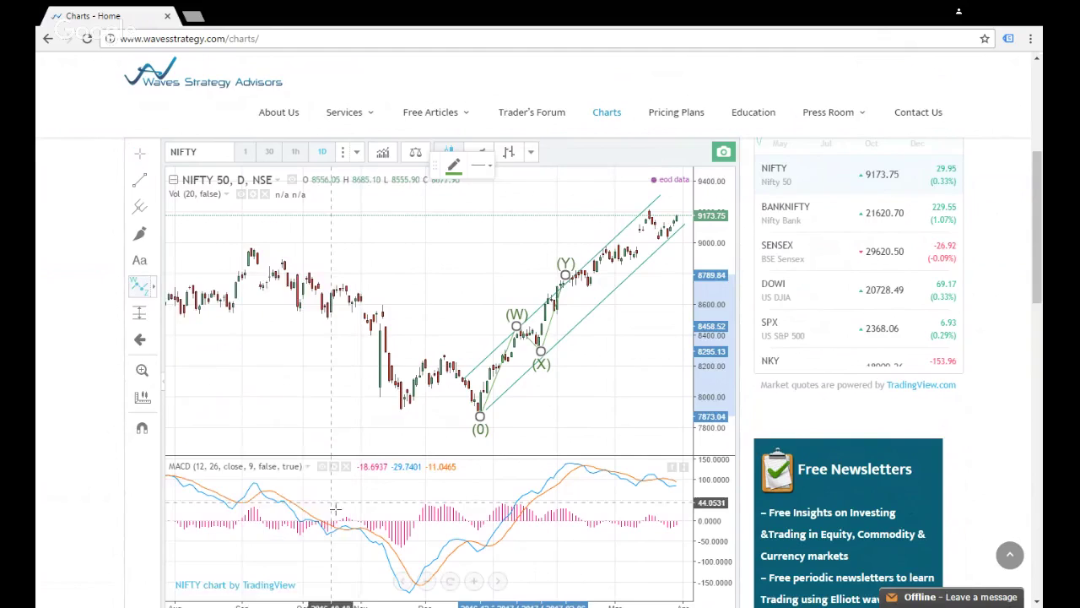
click(481, 428)
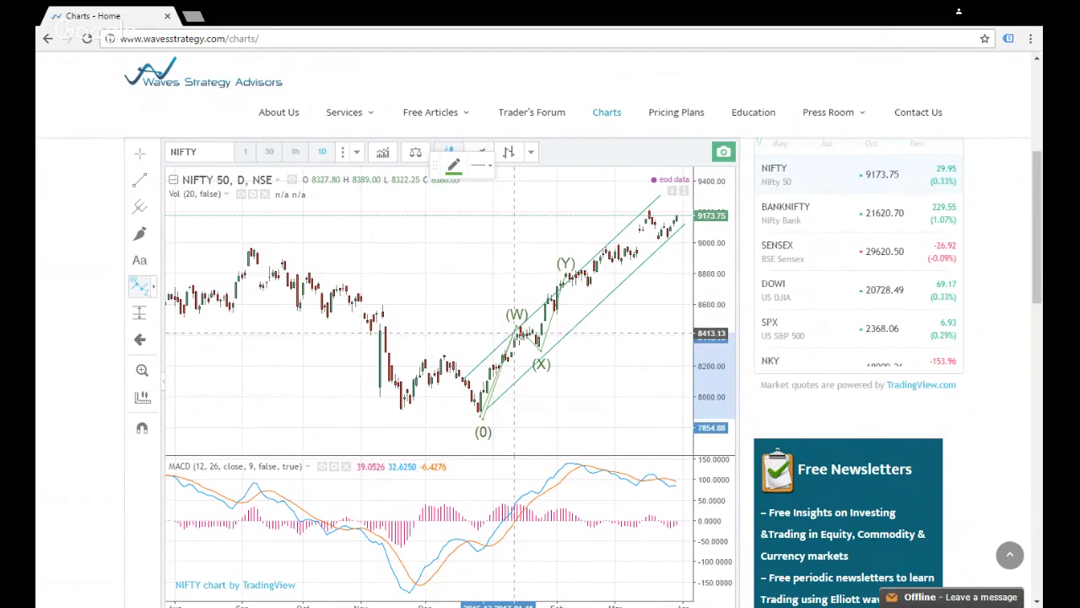
click(516, 328)
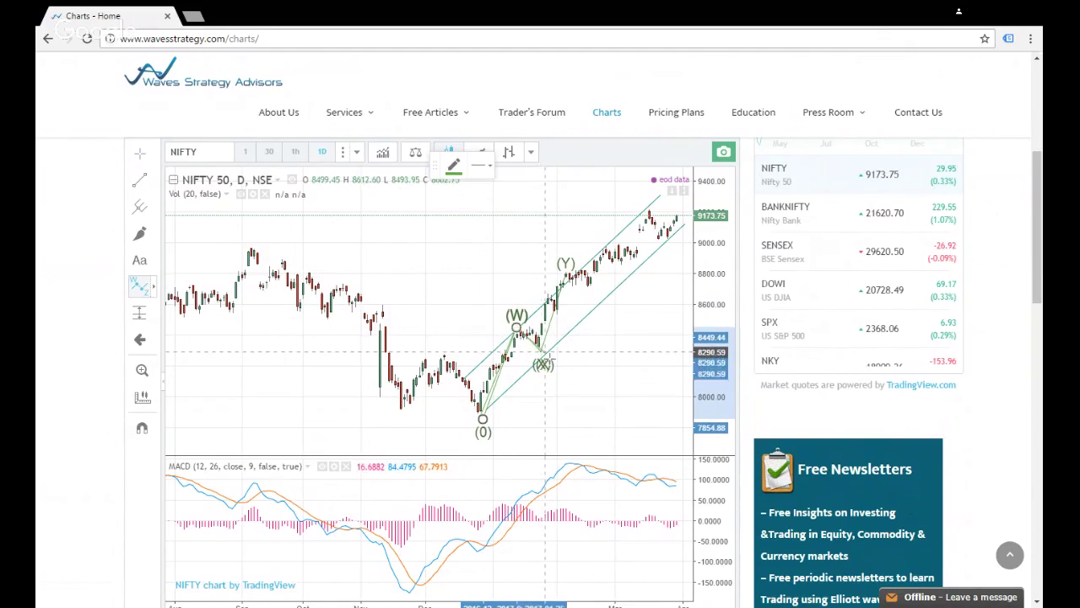
click(544, 352)
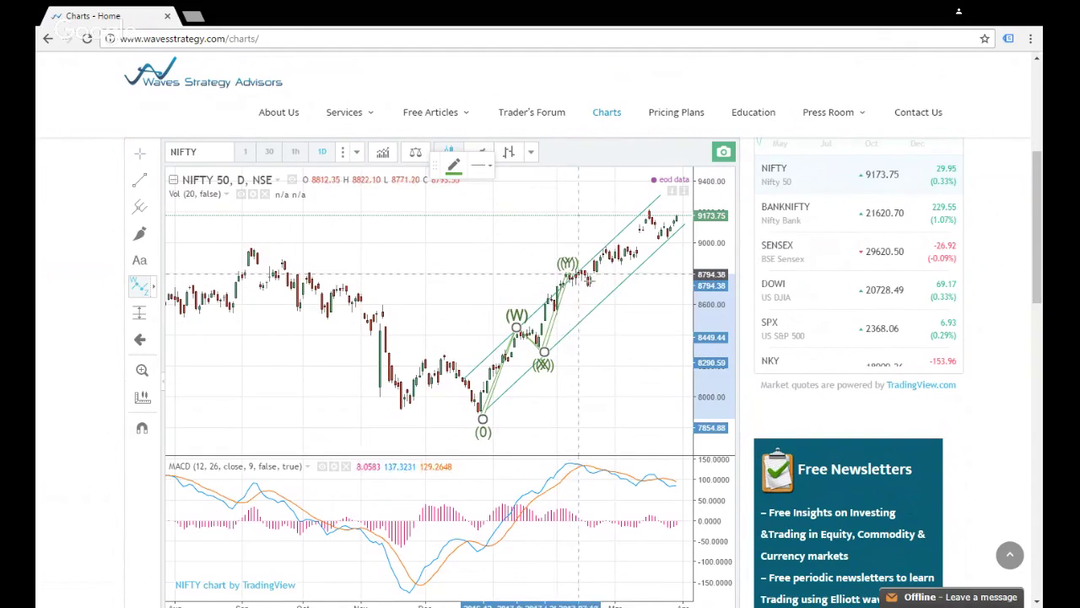
click(574, 274)
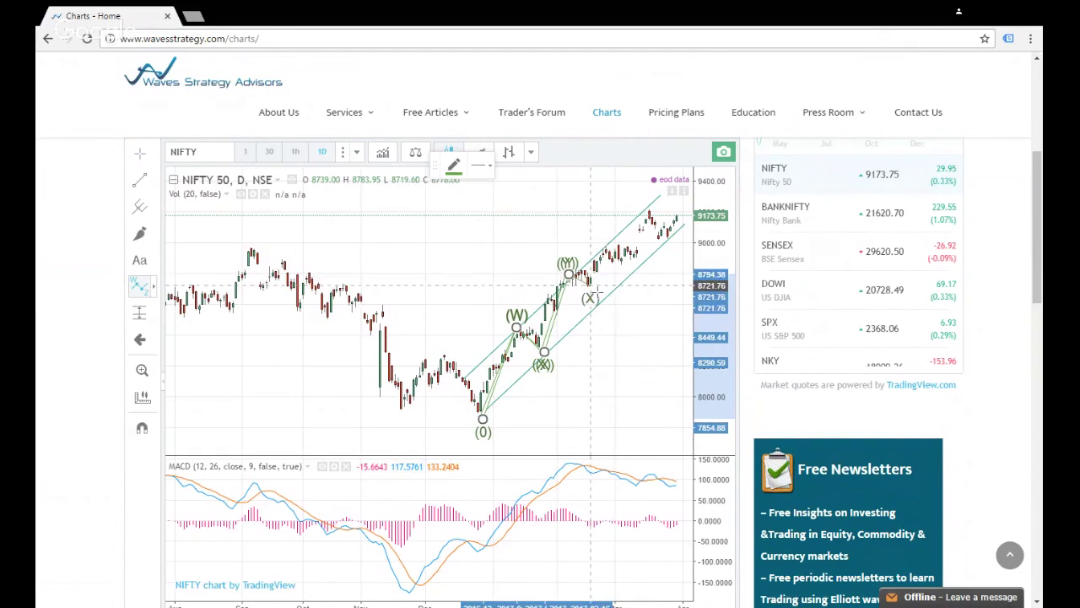
click(589, 287)
click(680, 208)
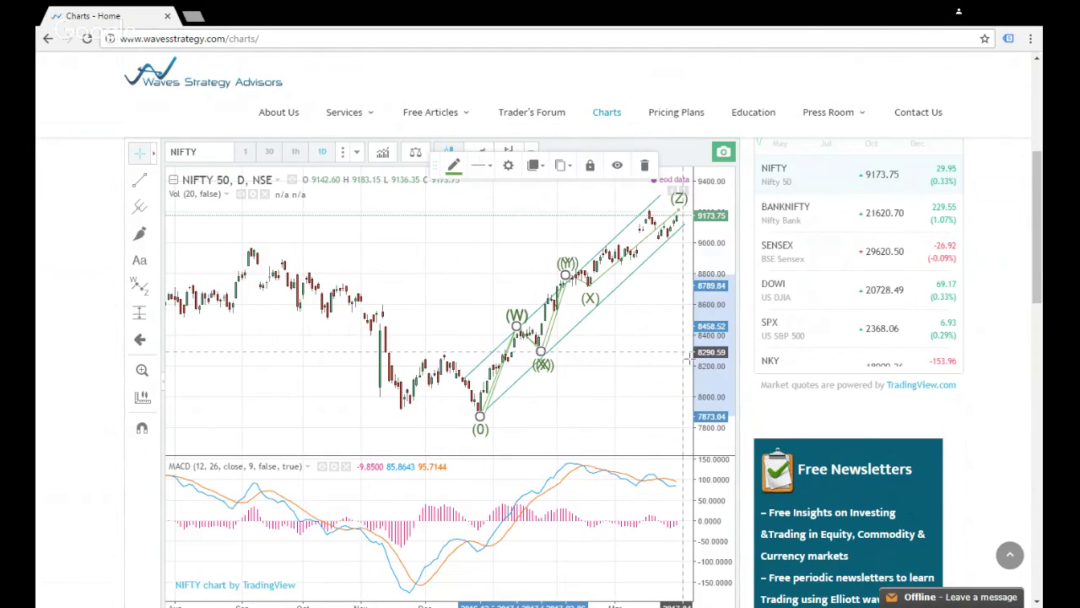
click(690, 356)
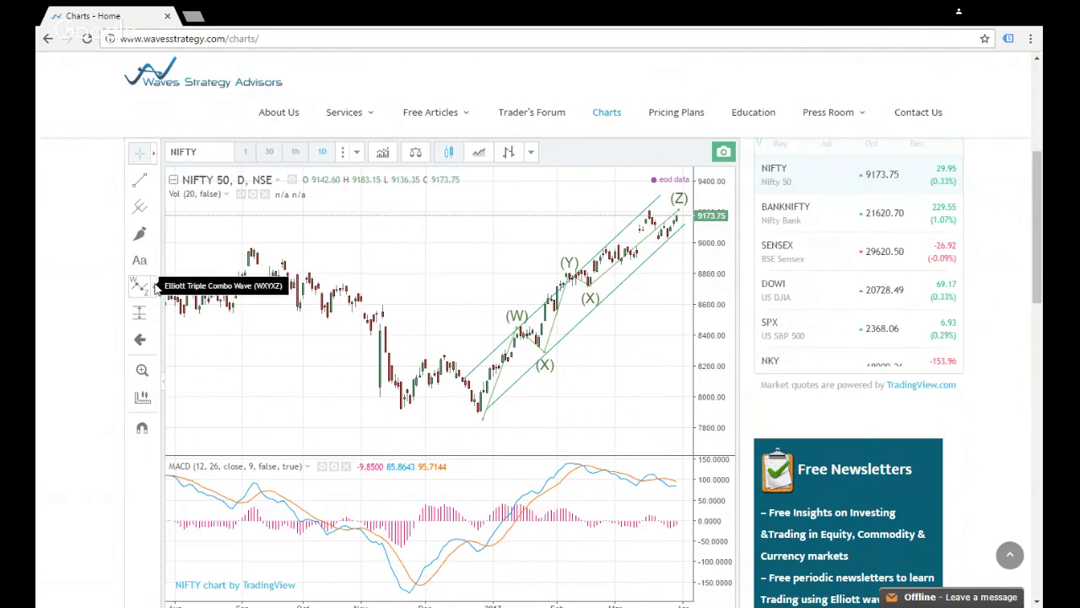
Step: Draw a Fib Retracement over the rally from about 7896 near the December low to about 9180 at the latest candle
click(153, 212)
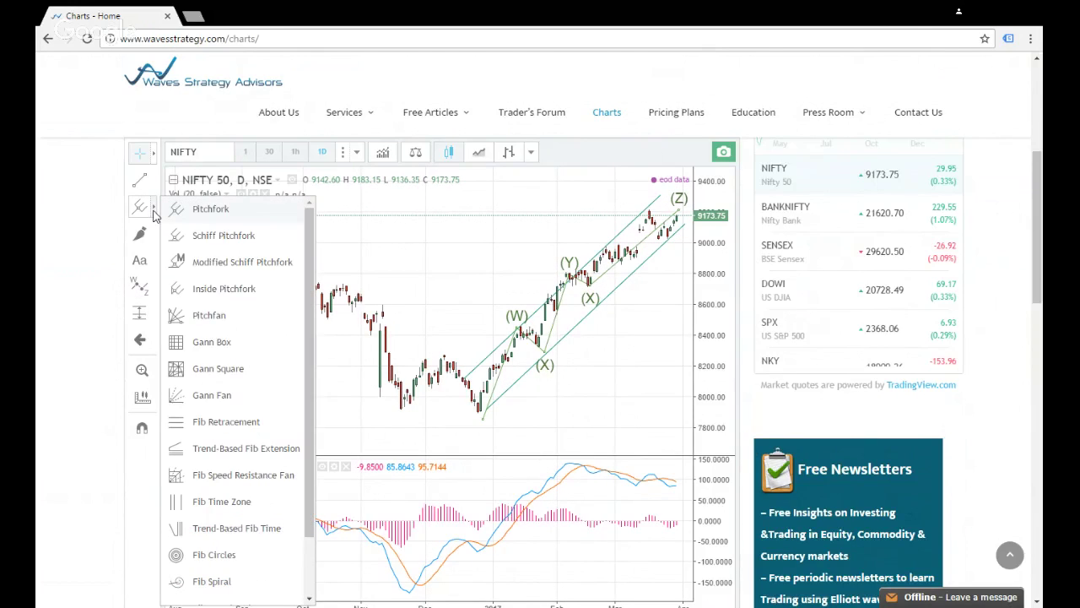
click(247, 425)
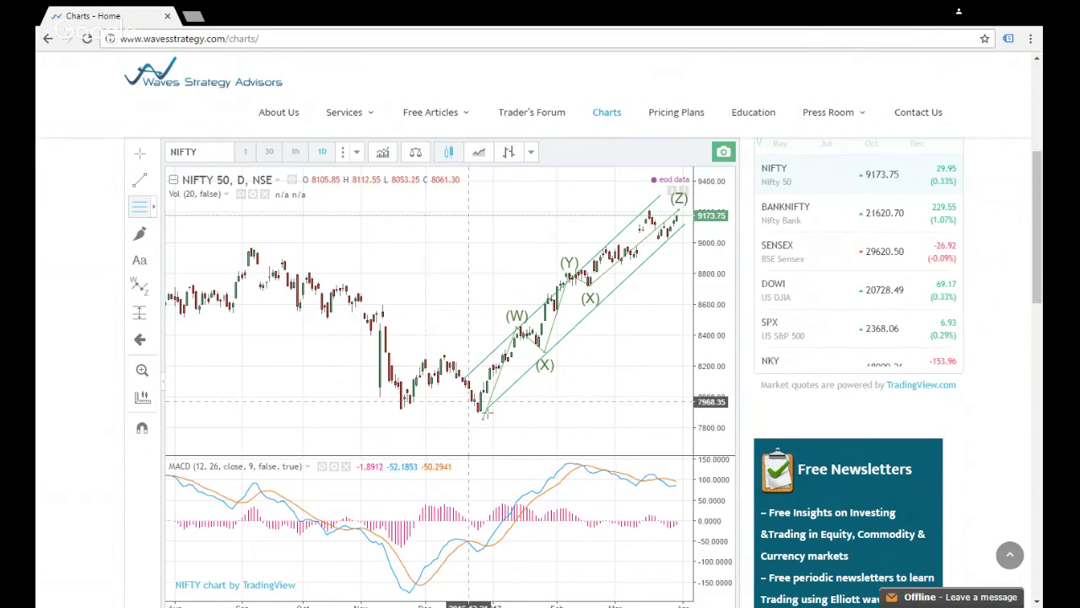
click(510, 418)
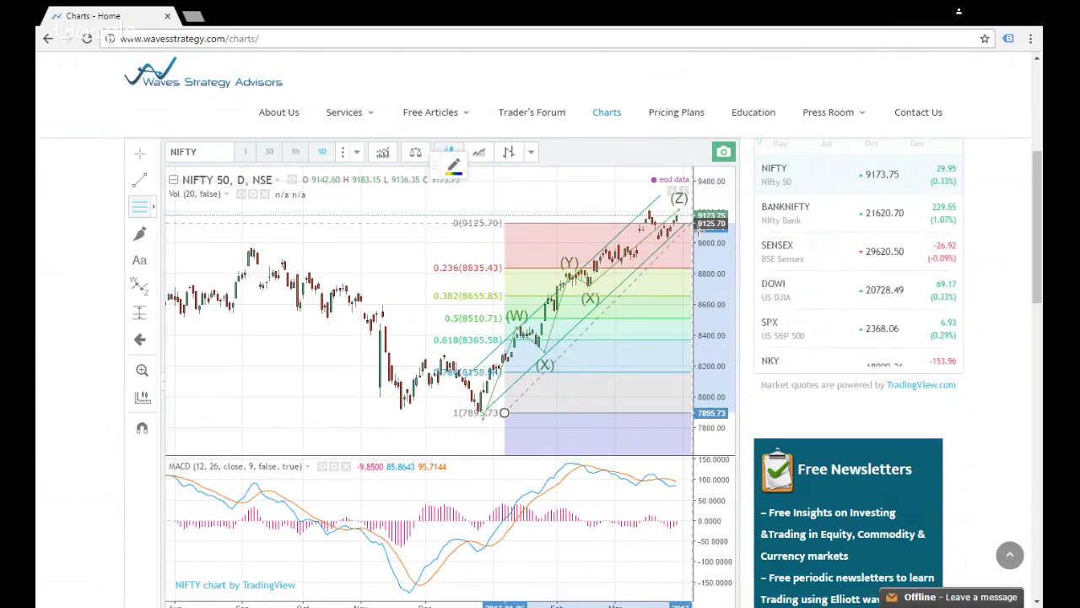
click(692, 216)
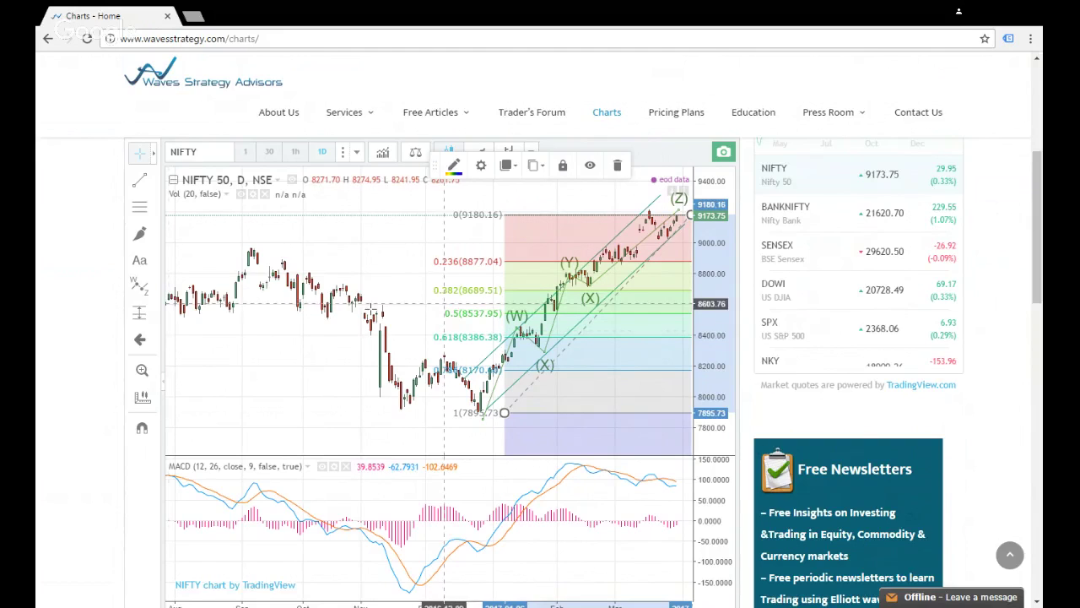
click(155, 294)
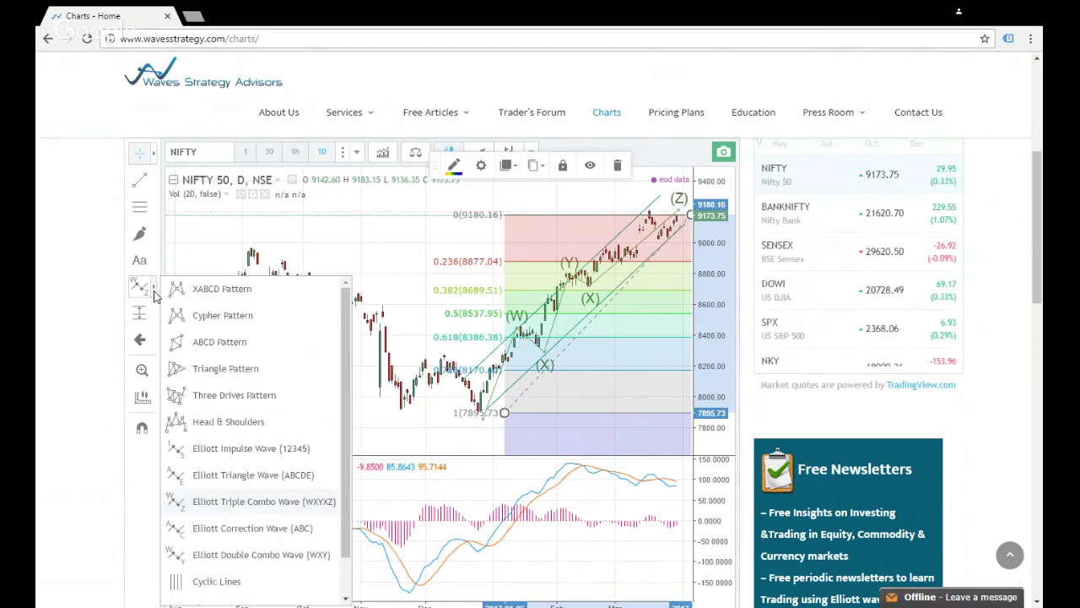
click(154, 293)
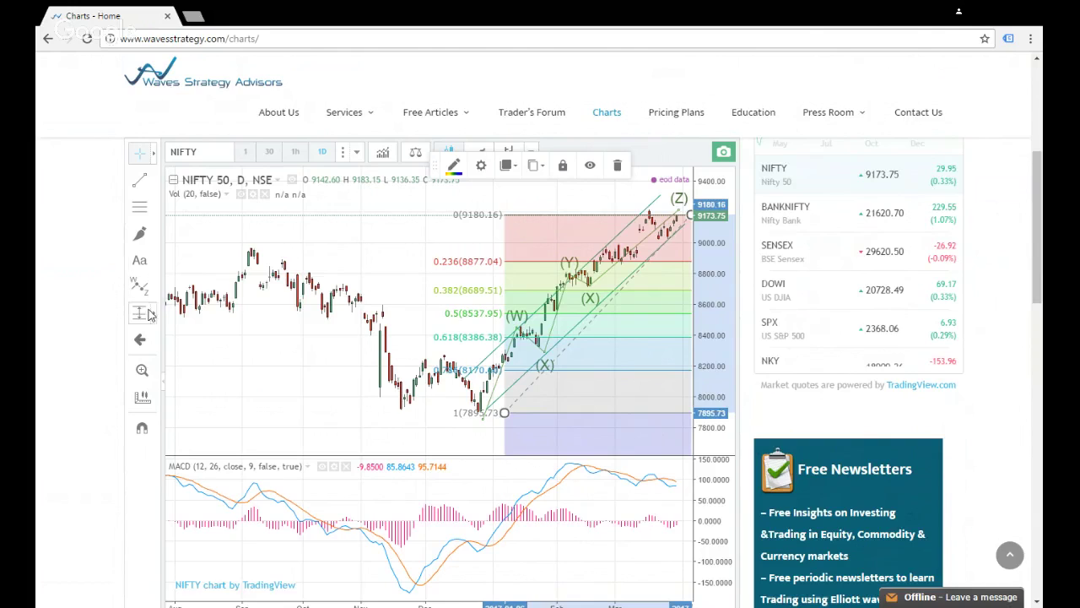
click(154, 314)
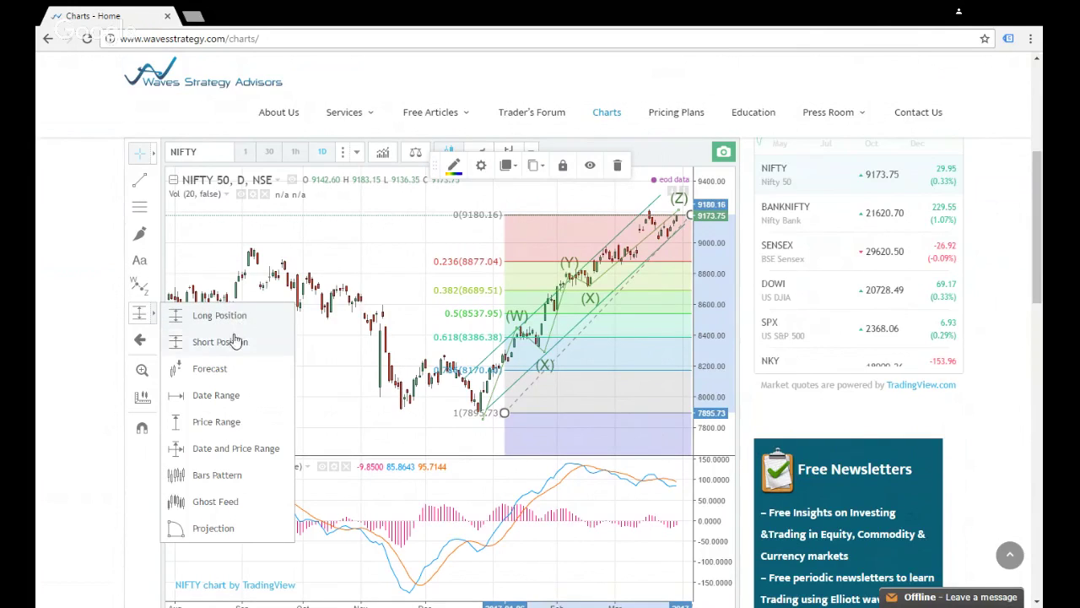
click(518, 198)
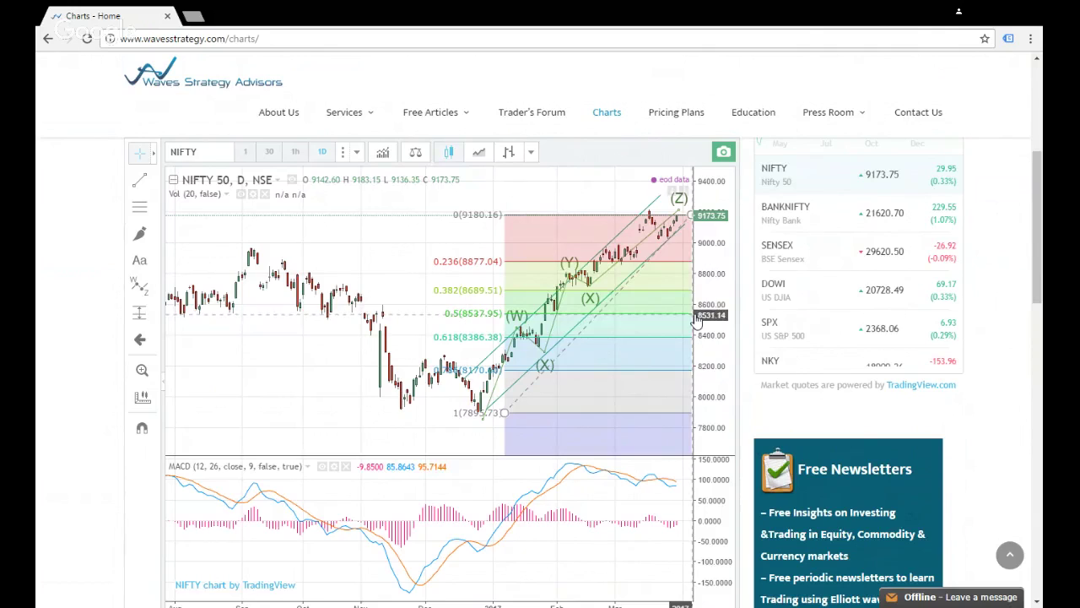
Step: Examine the Global Fundamental Chart and Trader's Forum sections further down the page, and return to the NIFTY chart
scroll(707, 314, up, 1)
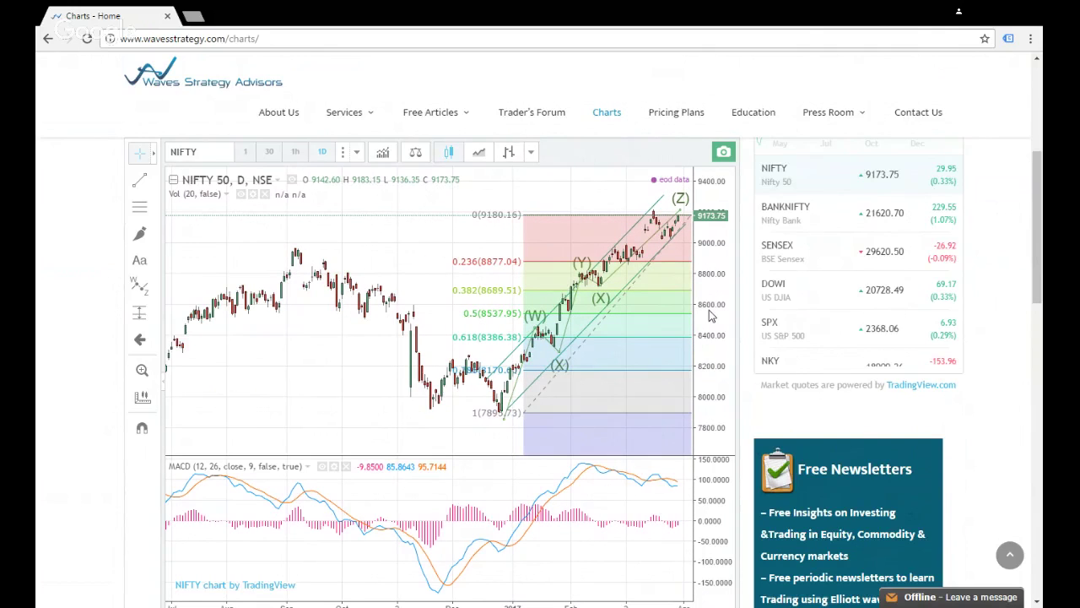
scroll(710, 315, down, 1)
scroll(752, 309, down, 1)
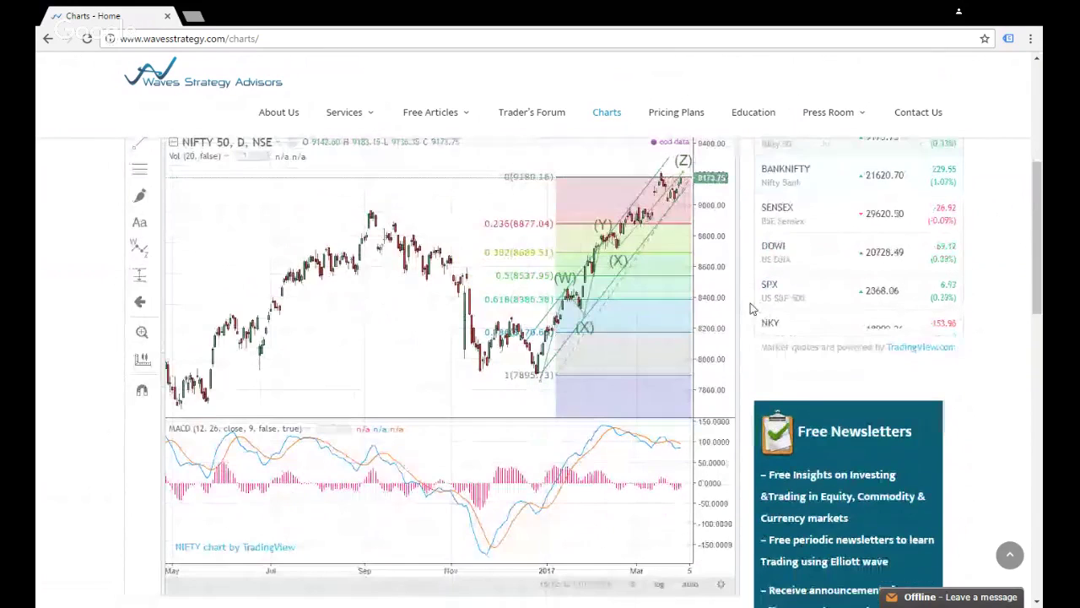
scroll(752, 309, down, 5)
scroll(834, 343, down, 3)
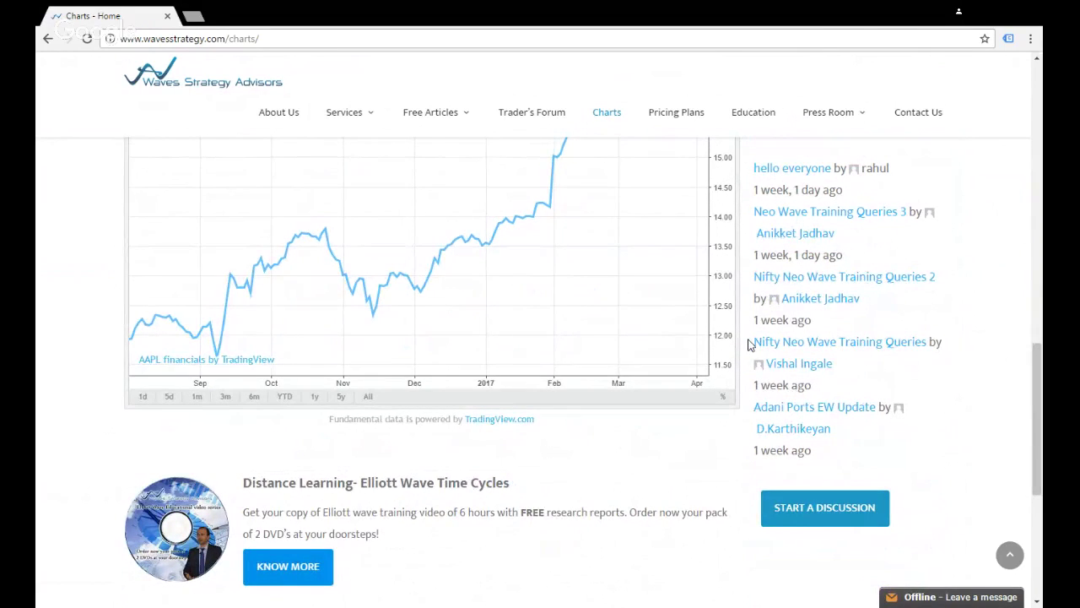
scroll(747, 344, up, 4)
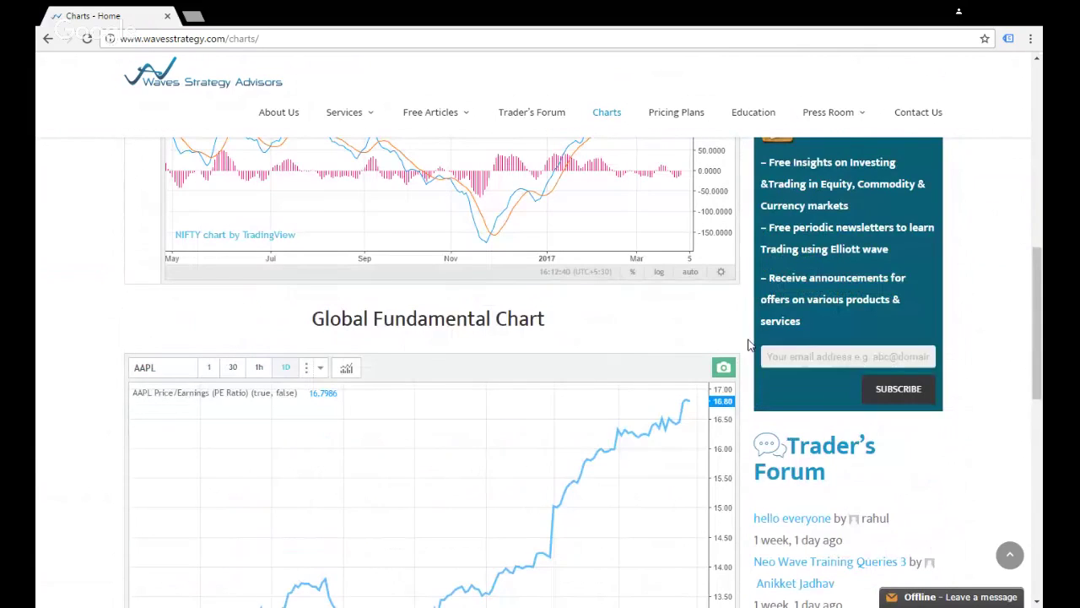
scroll(748, 345, down, 1)
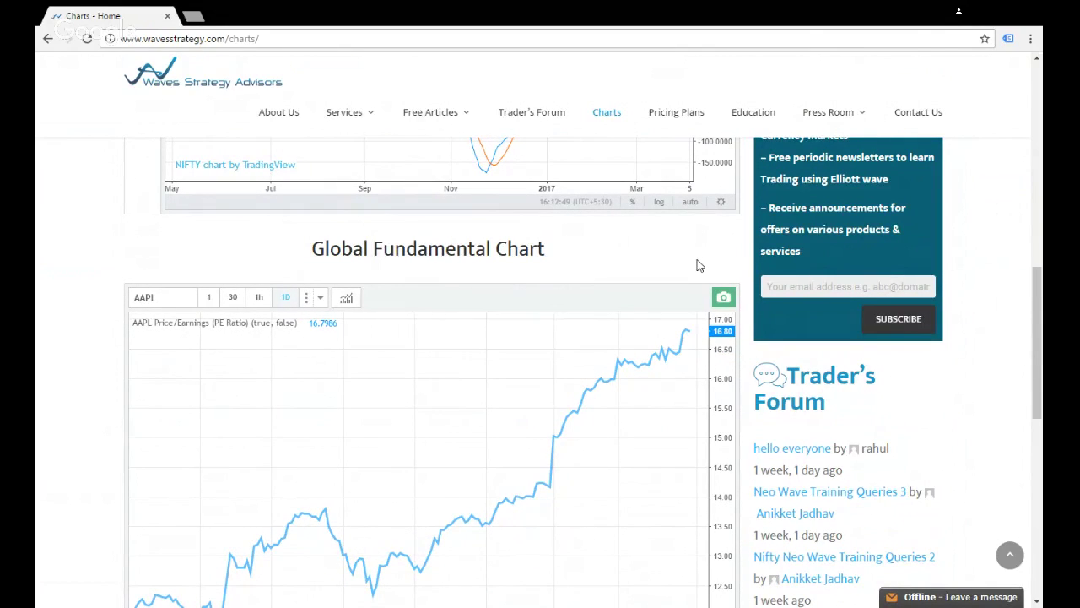
scroll(699, 266, up, 3)
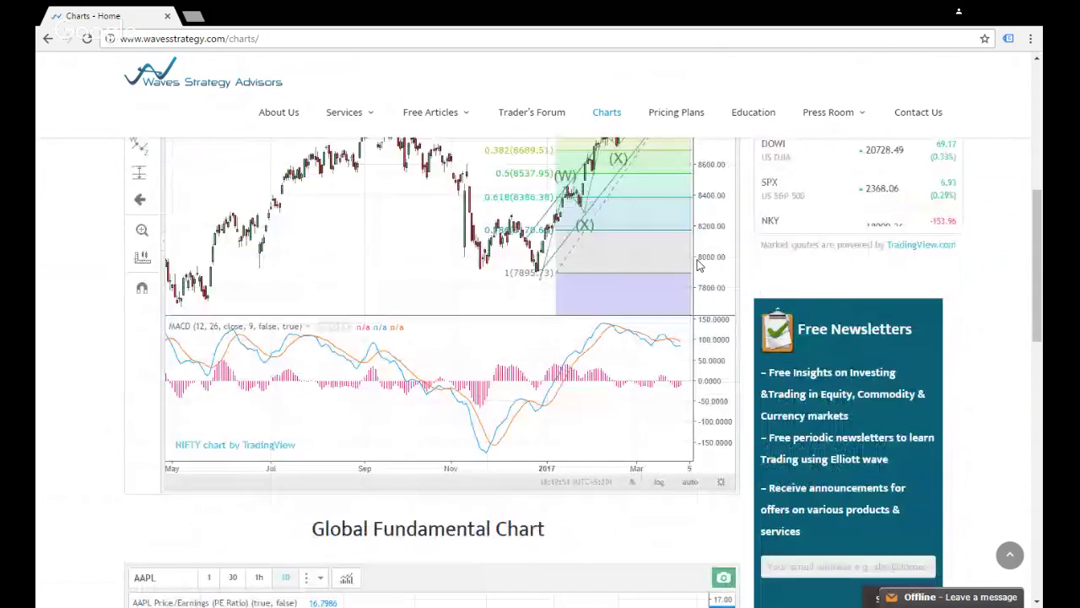
scroll(699, 266, up, 2)
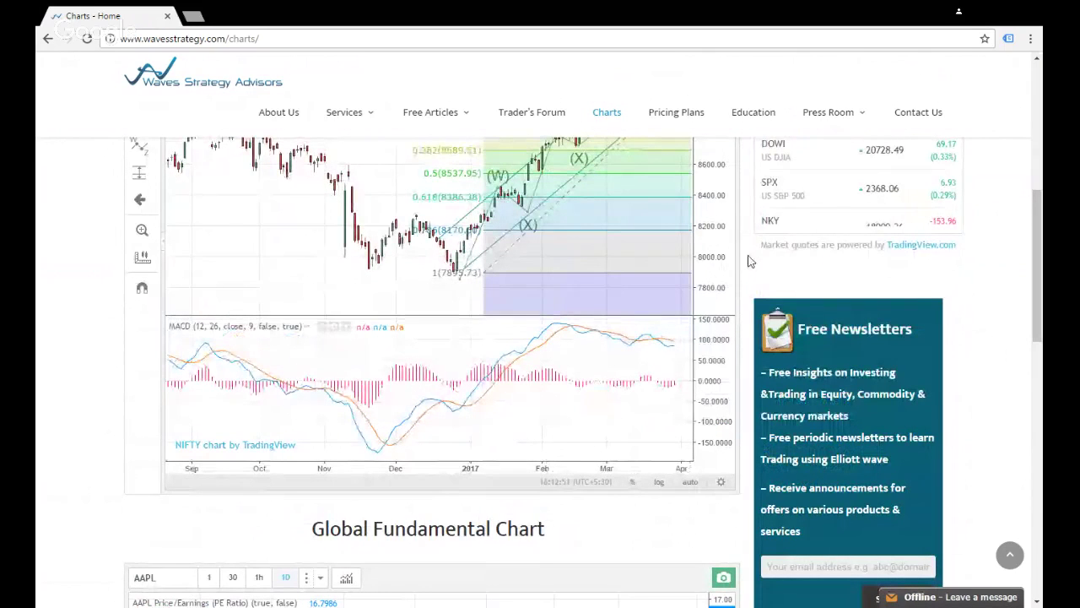
scroll(748, 262, up, 5)
scroll(748, 262, down, 2)
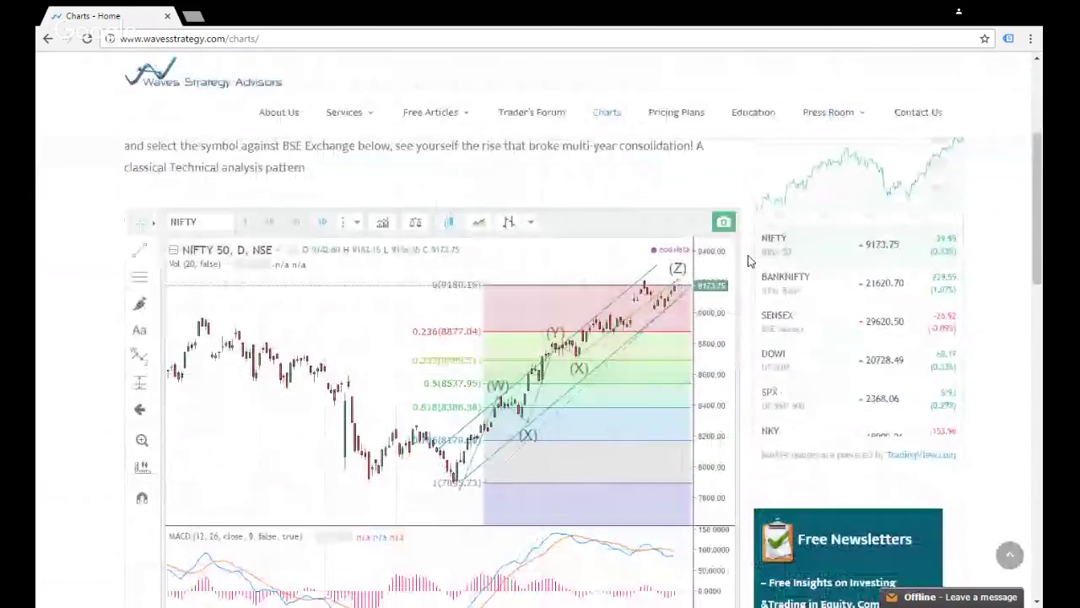